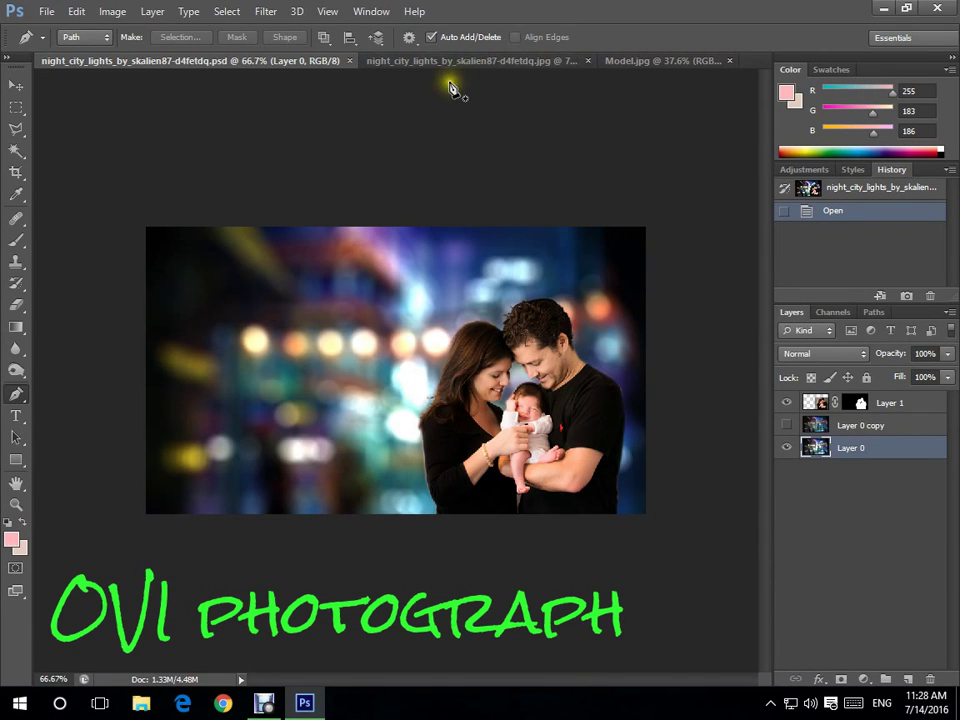
- Compare the finished PSD composite with the original night city lights JPG and look for the Model.jpg source photo
{"action": "left_click", "coordinate": [452, 62]}
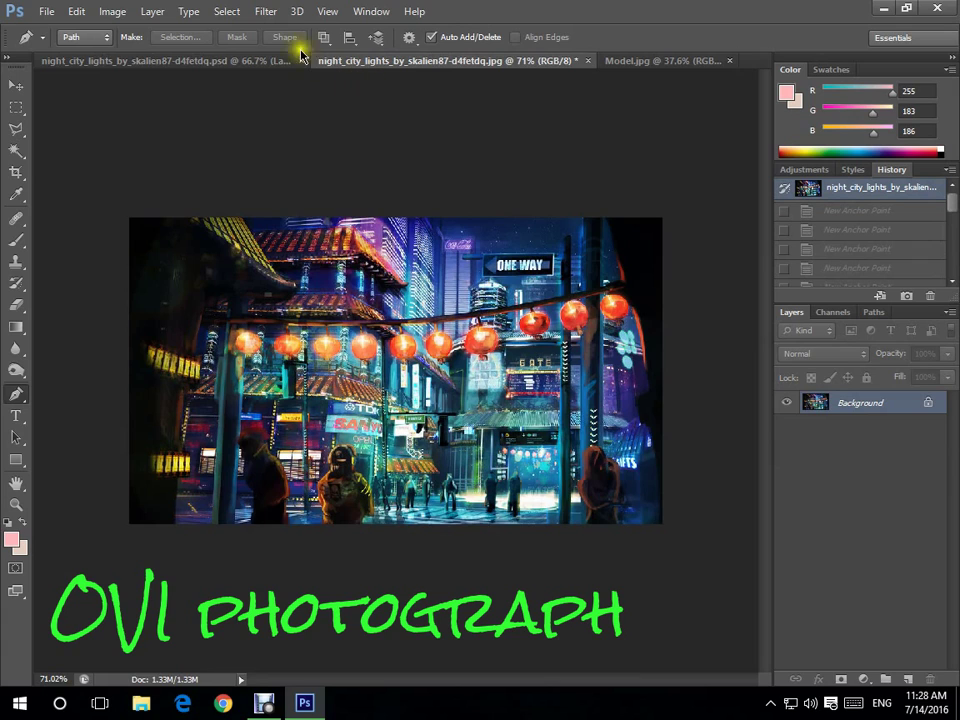
{"action": "left_click", "coordinate": [216, 62]}
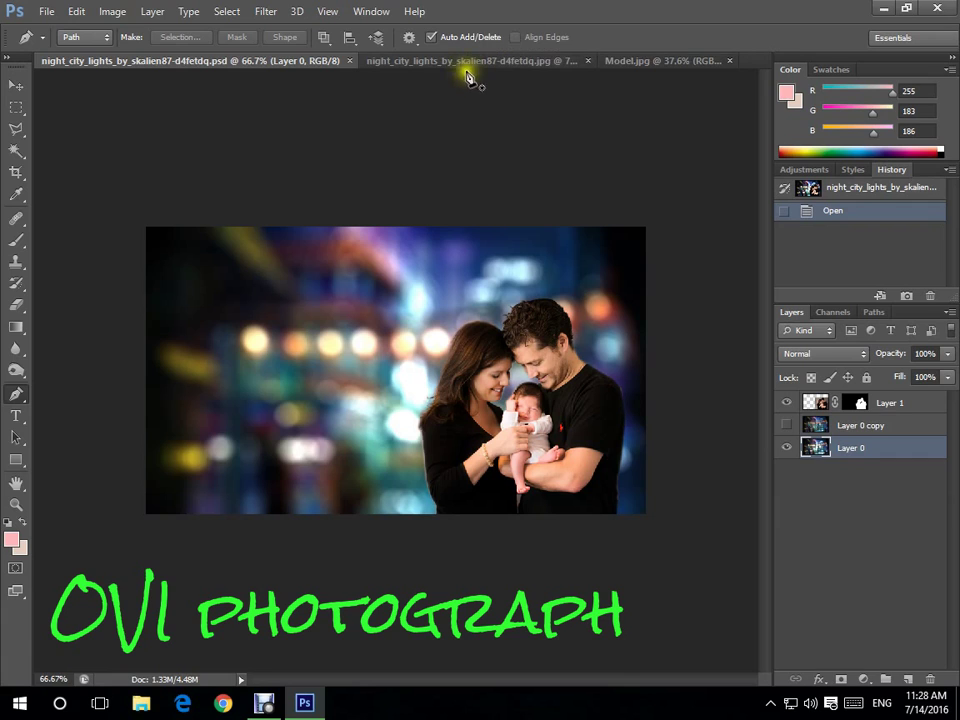
{"action": "left_click", "coordinate": [464, 61]}
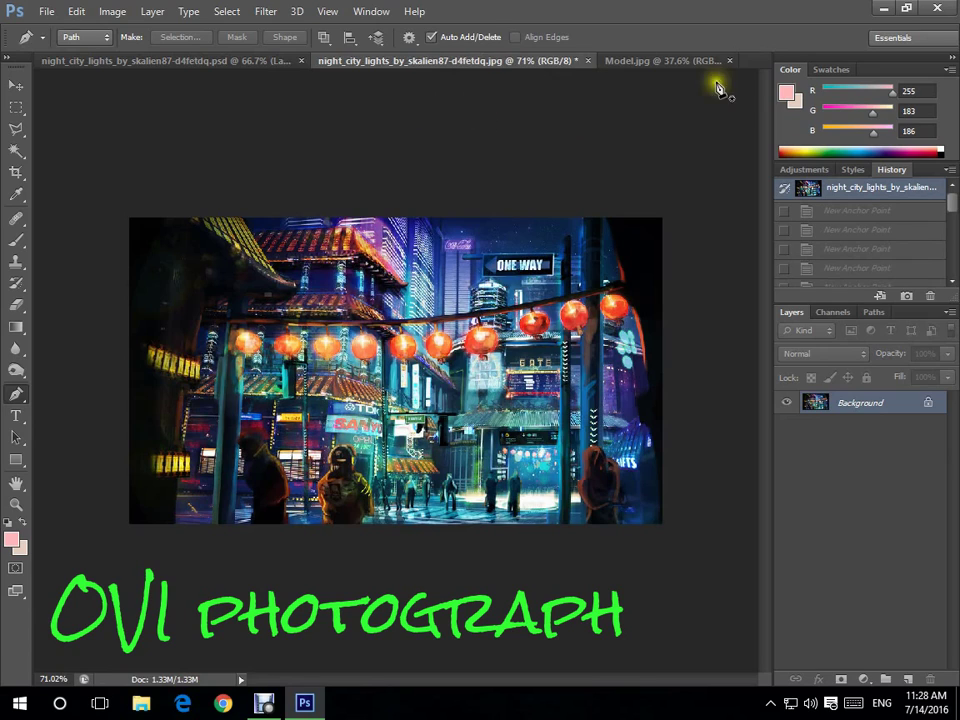
{"action": "left_click", "coordinate": [673, 62]}
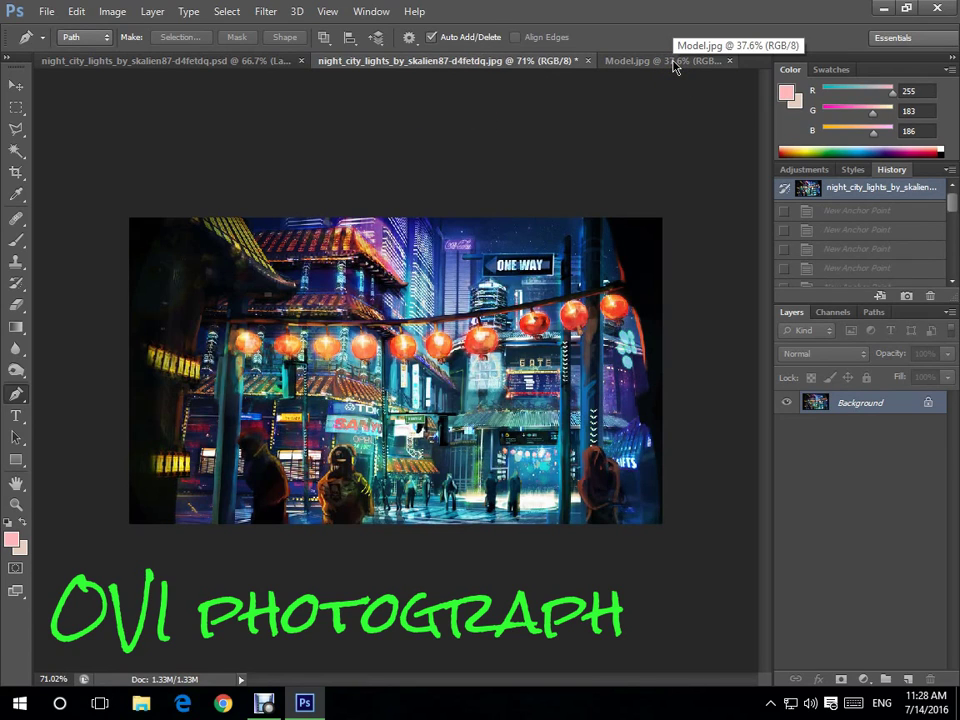
{"action": "left_click", "coordinate": [668, 64]}
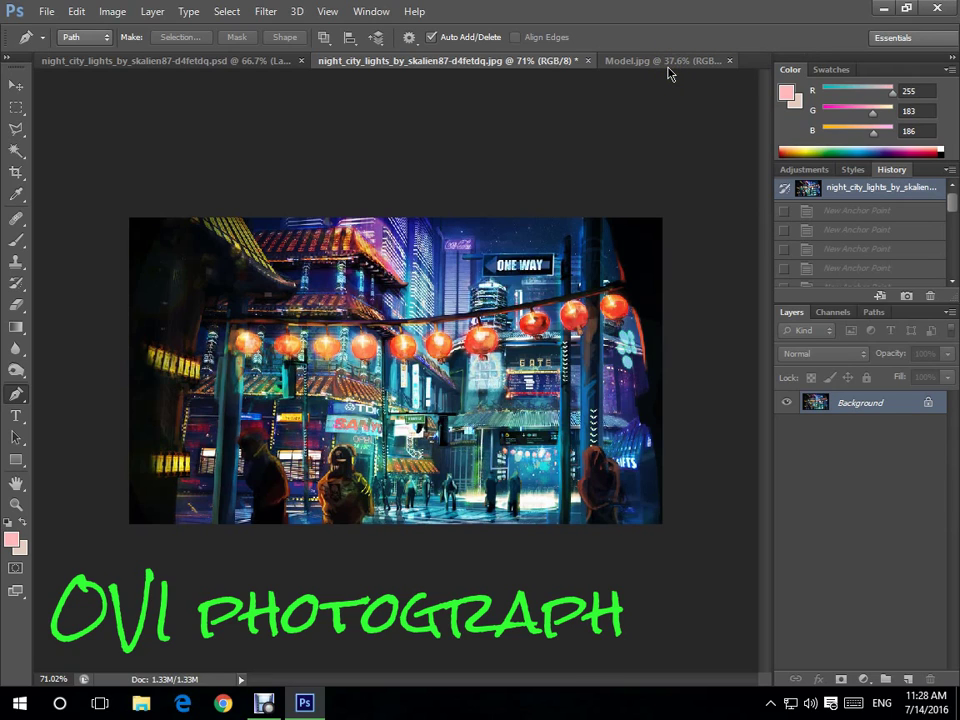
{"action": "left_click", "coordinate": [654, 63]}
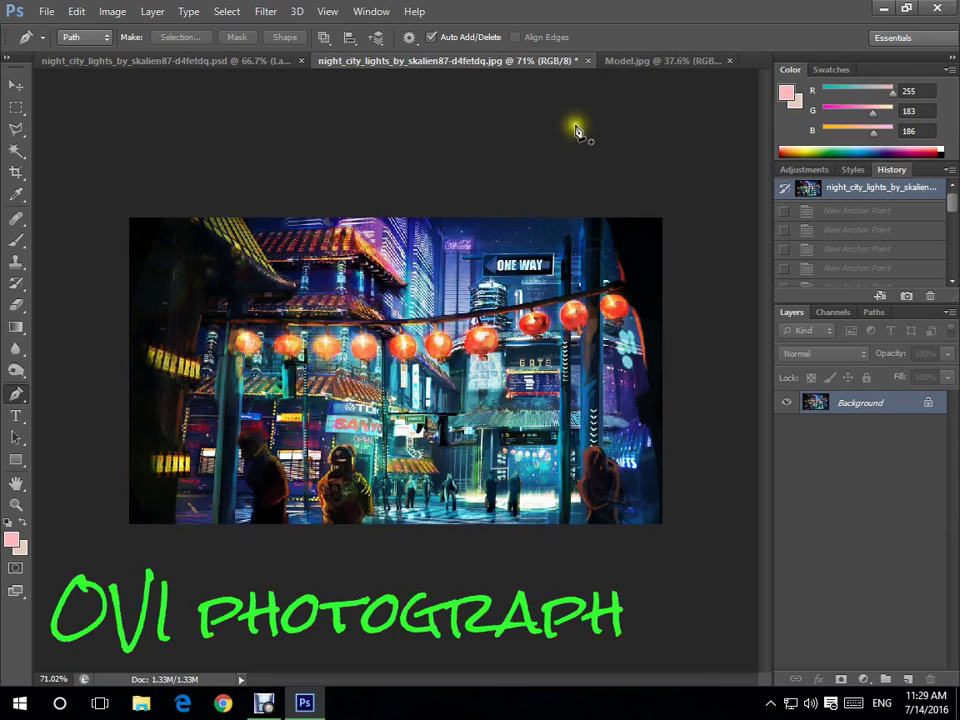
- Convert the locked background of the night city lights JPG into a regular layer named Layer 0
{"action": "double_click", "coordinate": [929, 405]}
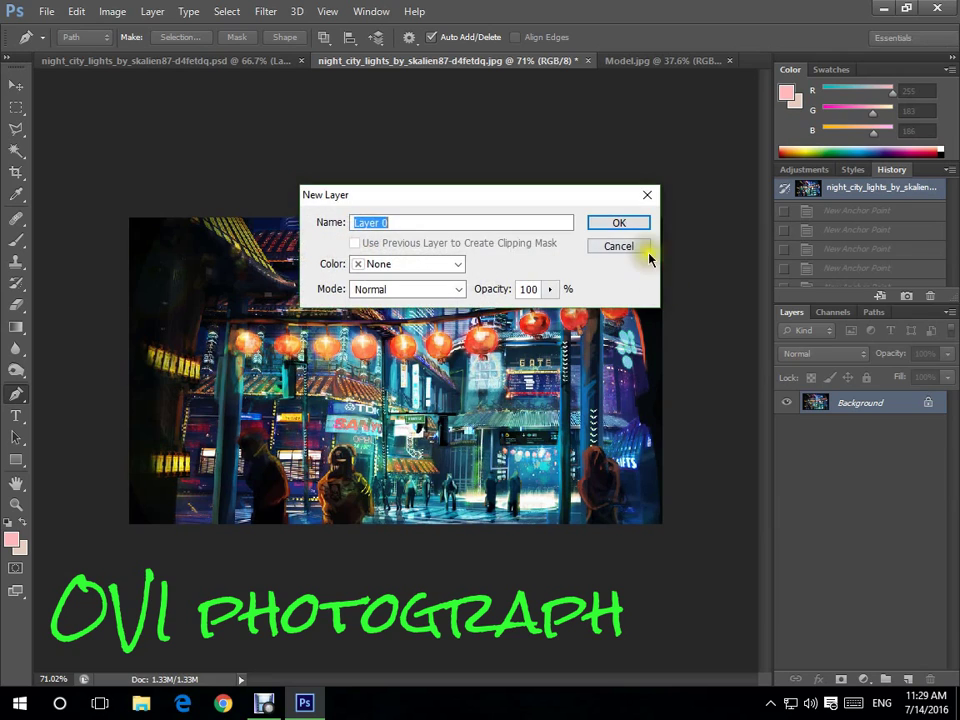
{"action": "left_click", "coordinate": [632, 222]}
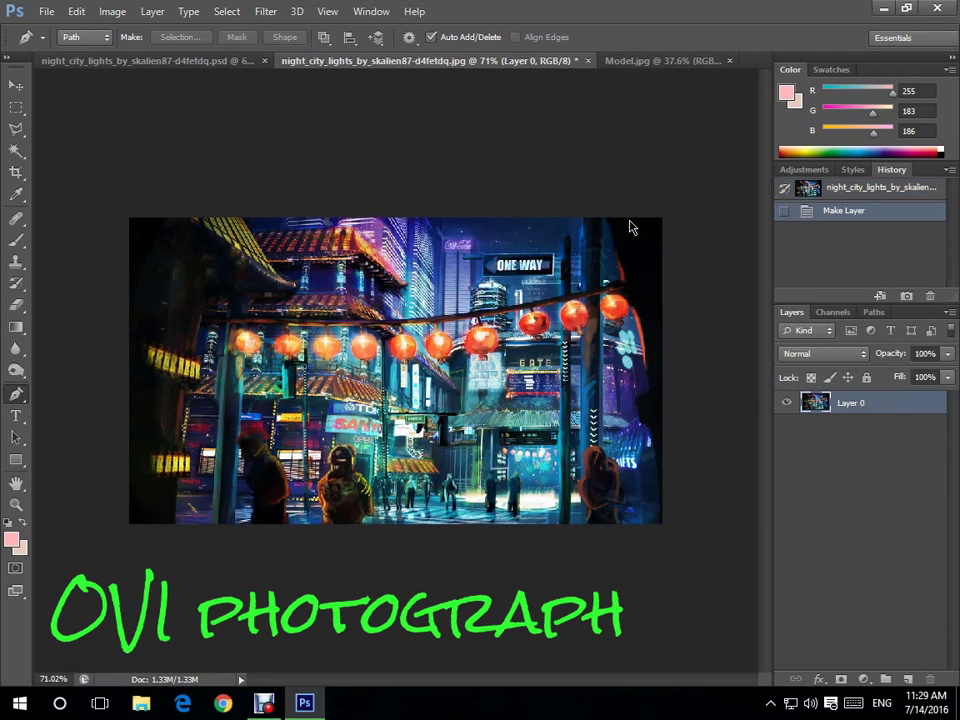
- Copy the entire Model.jpg family photo into the night city lights JPG as a new layer and close Model.jpg
{"action": "left_click", "coordinate": [639, 63]}
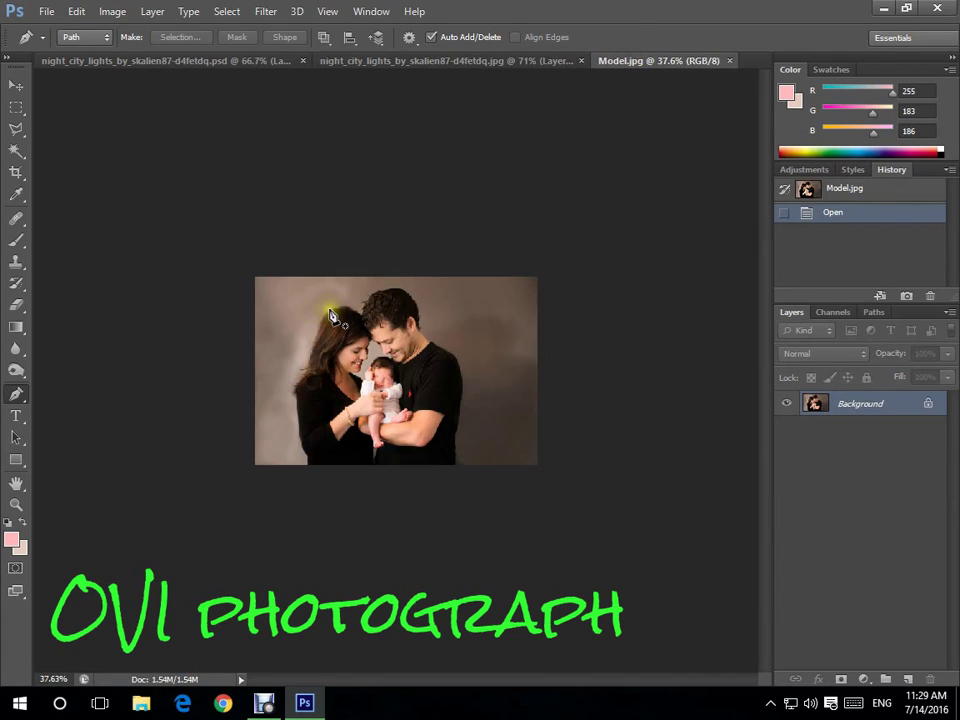
{"action": "key", "text": "ctrl+a"}
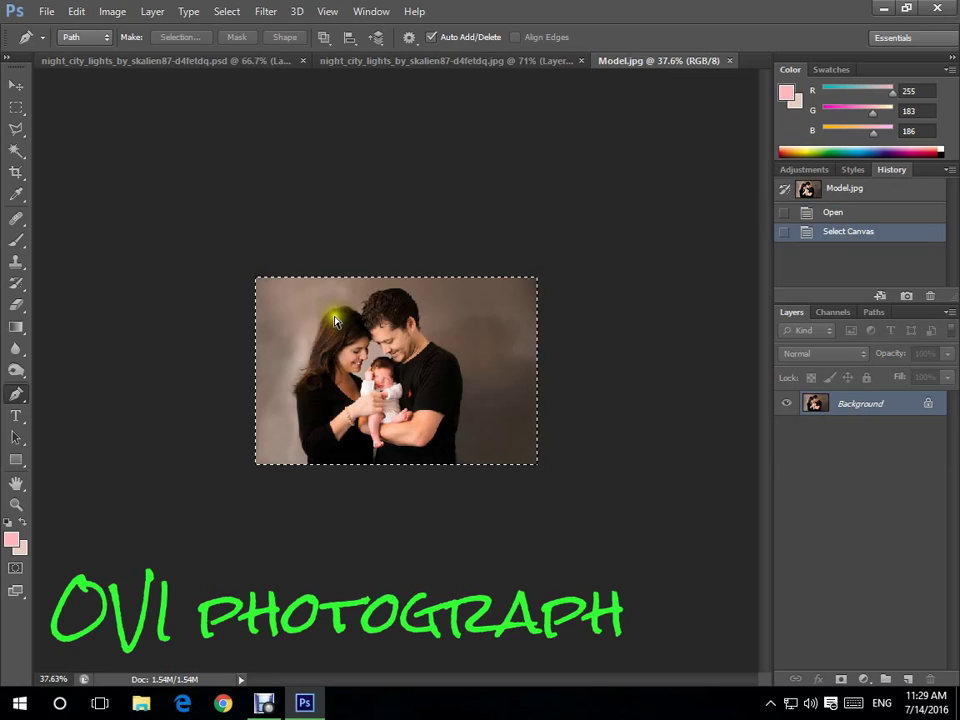
{"action": "key", "text": "ctrl+w"}
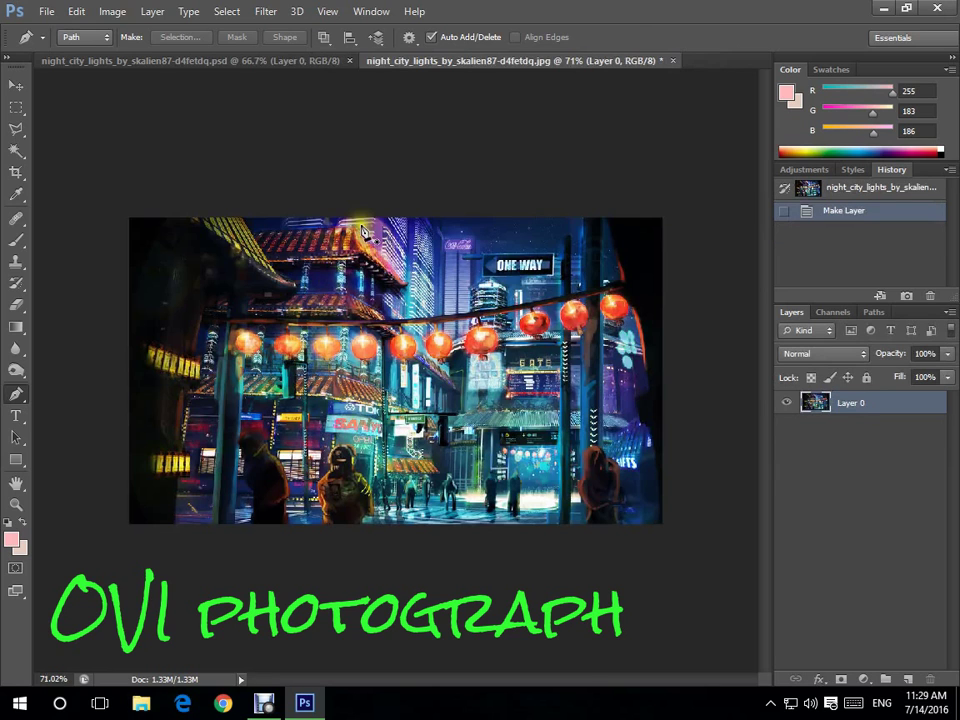
{"action": "key", "text": "ctrl+v"}
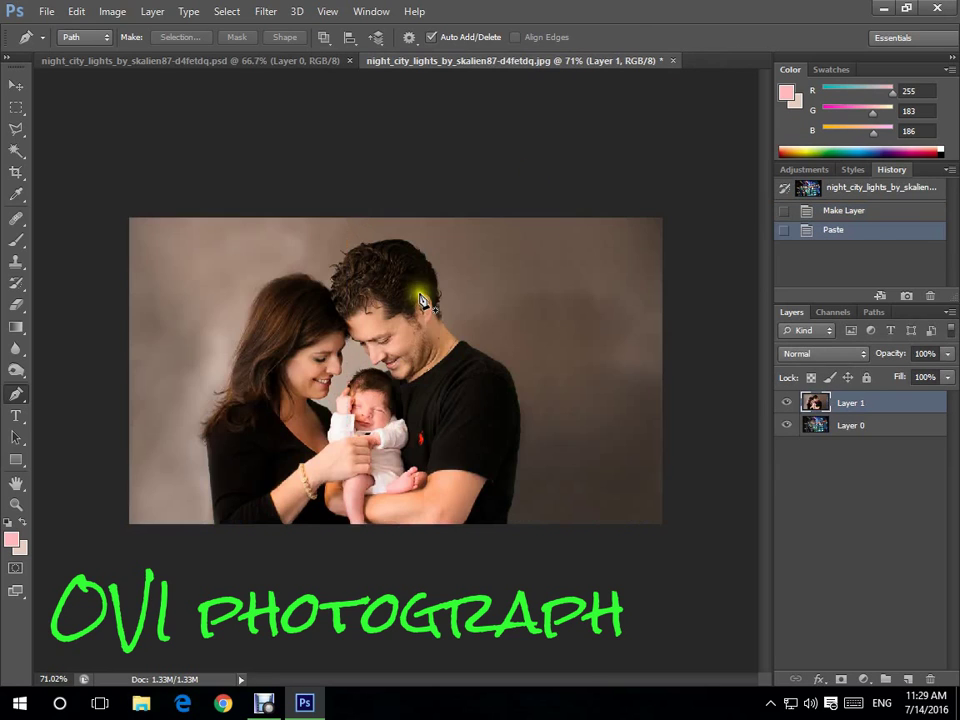
- Scale the pasted family photo down to about 70% and move it to the lower-right part of the city image
{"action": "left_click", "coordinate": [12, 88]}
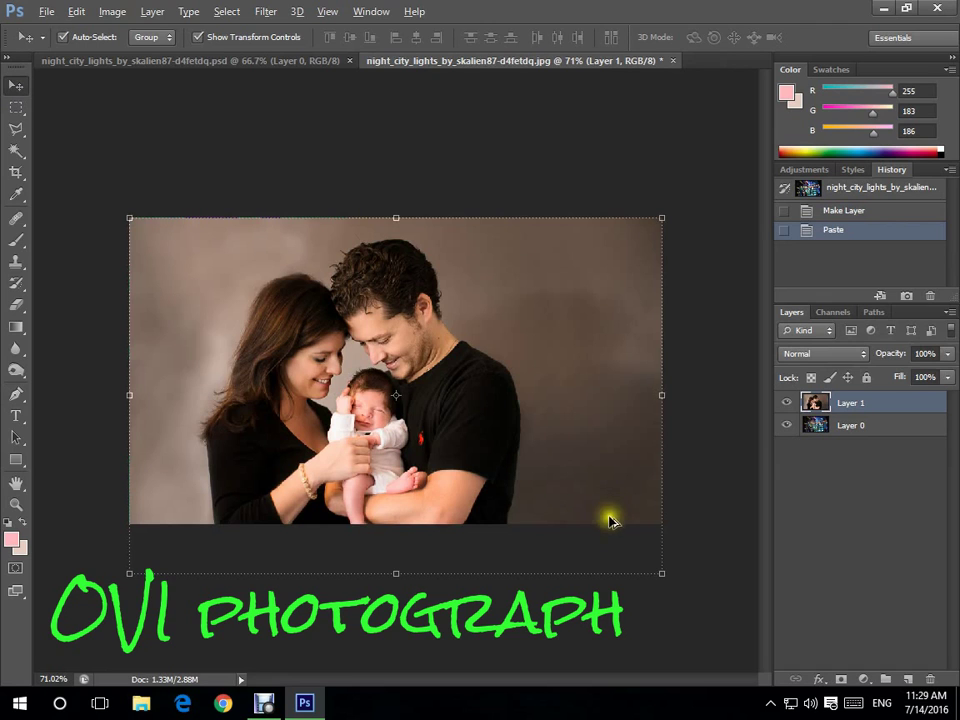
{"action": "left_click_drag", "start_coordinate": [663, 574], "coordinate": [583, 517]}
{"action": "key", "text": "Return"}
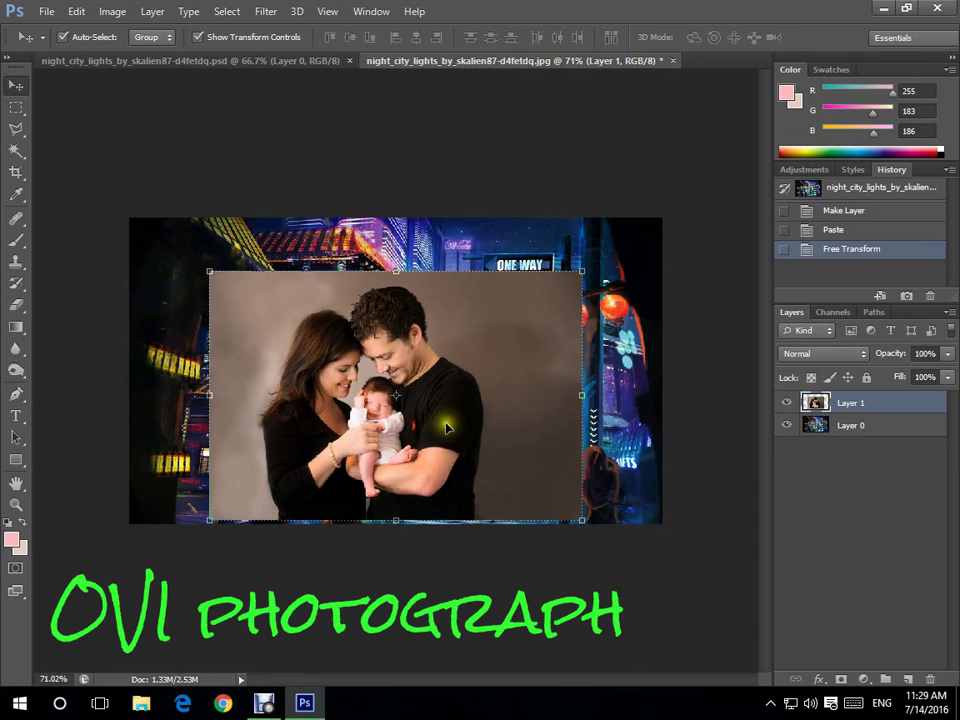
{"action": "left_click_drag", "start_coordinate": [447, 428], "coordinate": [580, 431]}
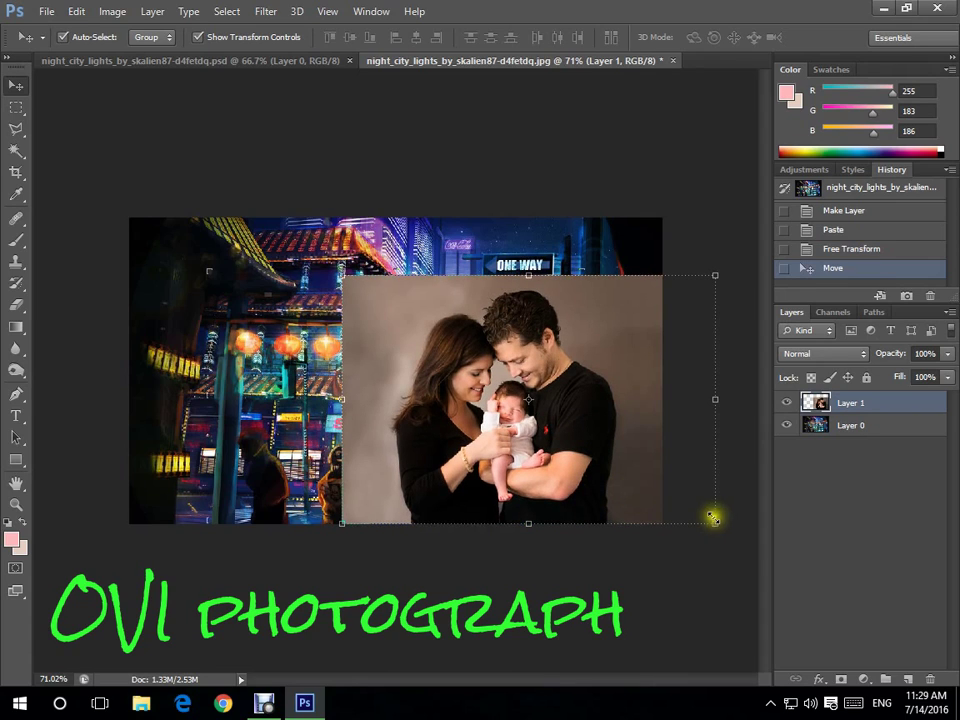
{"action": "left_click_drag", "start_coordinate": [714, 522], "coordinate": [401, 392]}
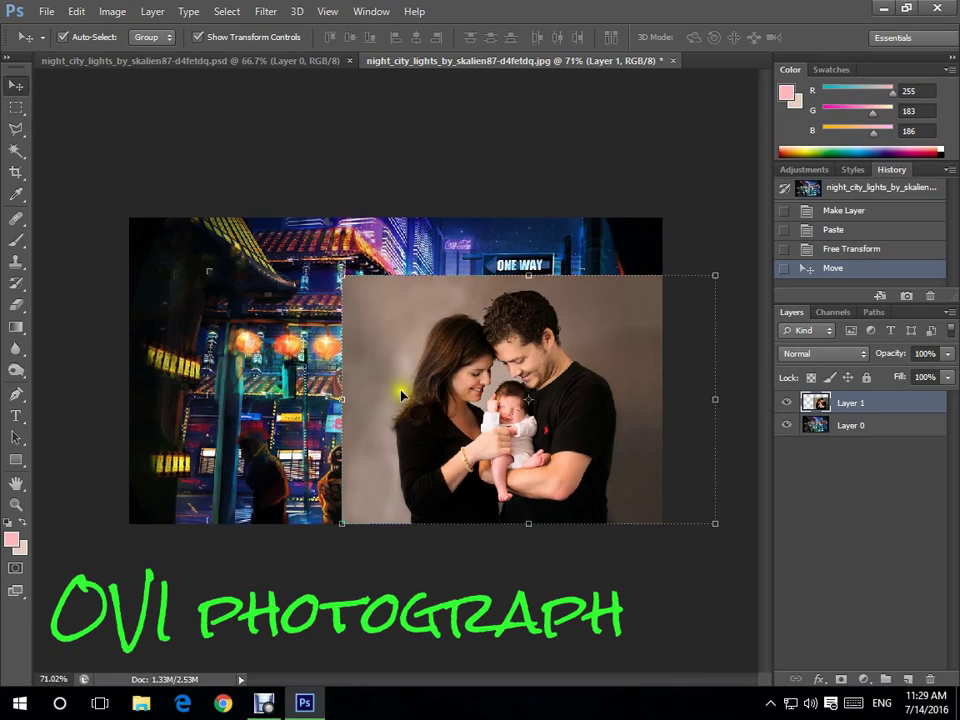
- Start a Pen tool path at the photo's bottom edge and trace up the outer edge of the woman's sleeve
{"action": "scroll", "coordinate": [401, 392], "scroll_direction": "up", "scroll_amount": 3}
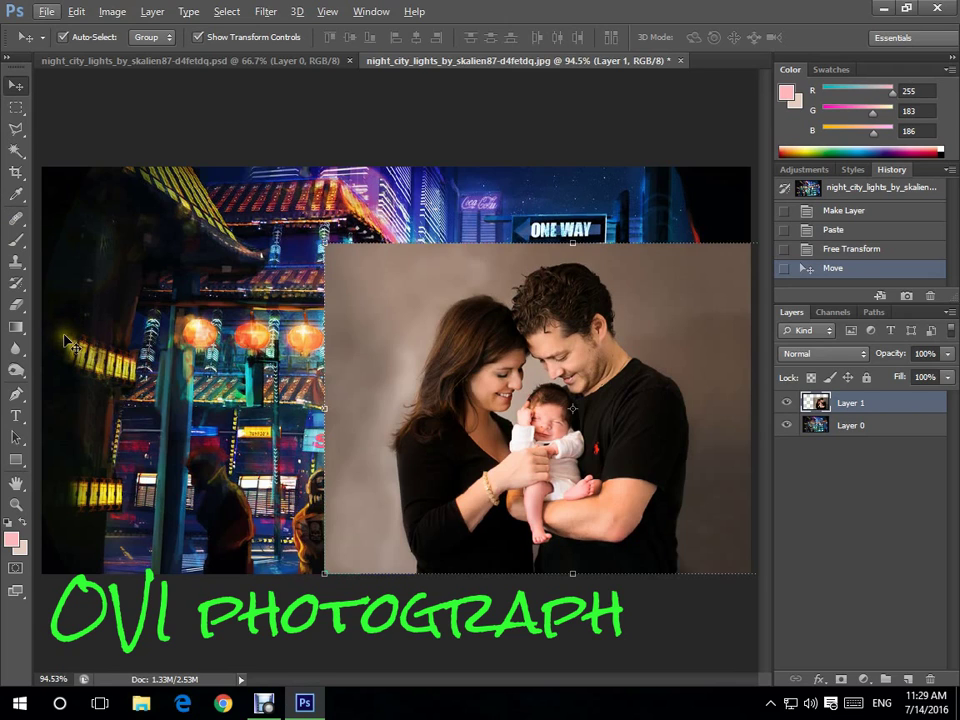
{"action": "left_click", "coordinate": [26, 391]}
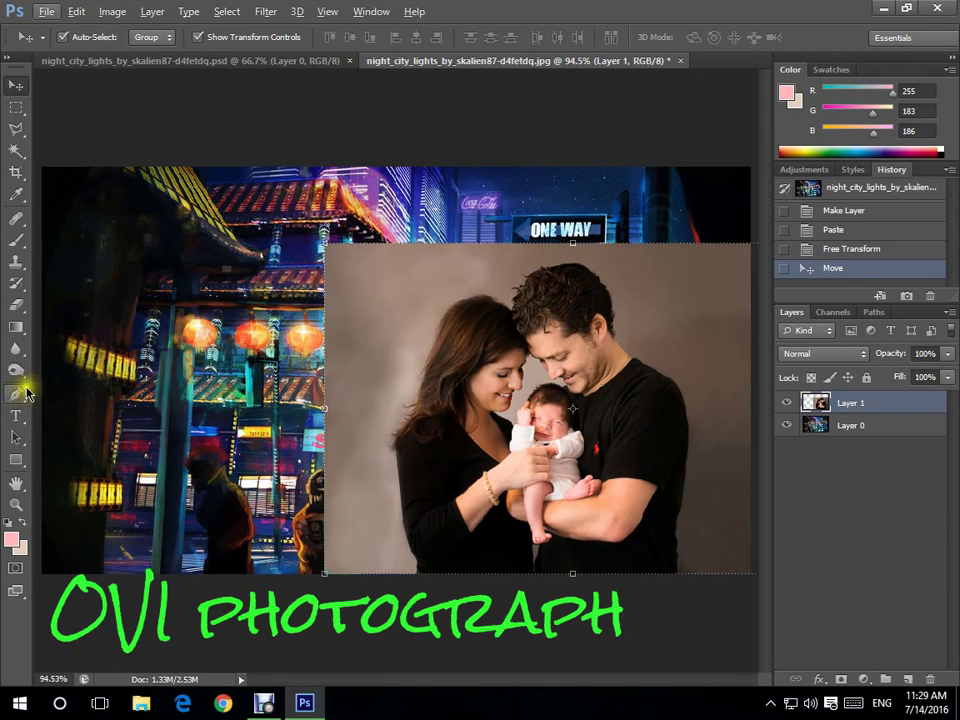
{"action": "left_click", "coordinate": [26, 396]}
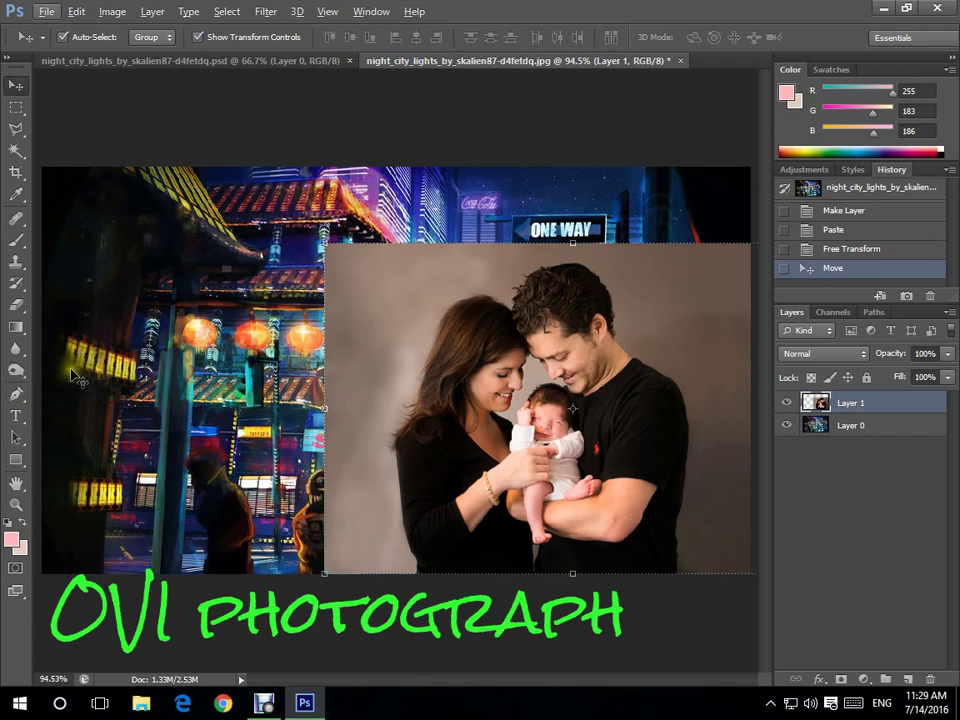
{"action": "left_click", "coordinate": [24, 393]}
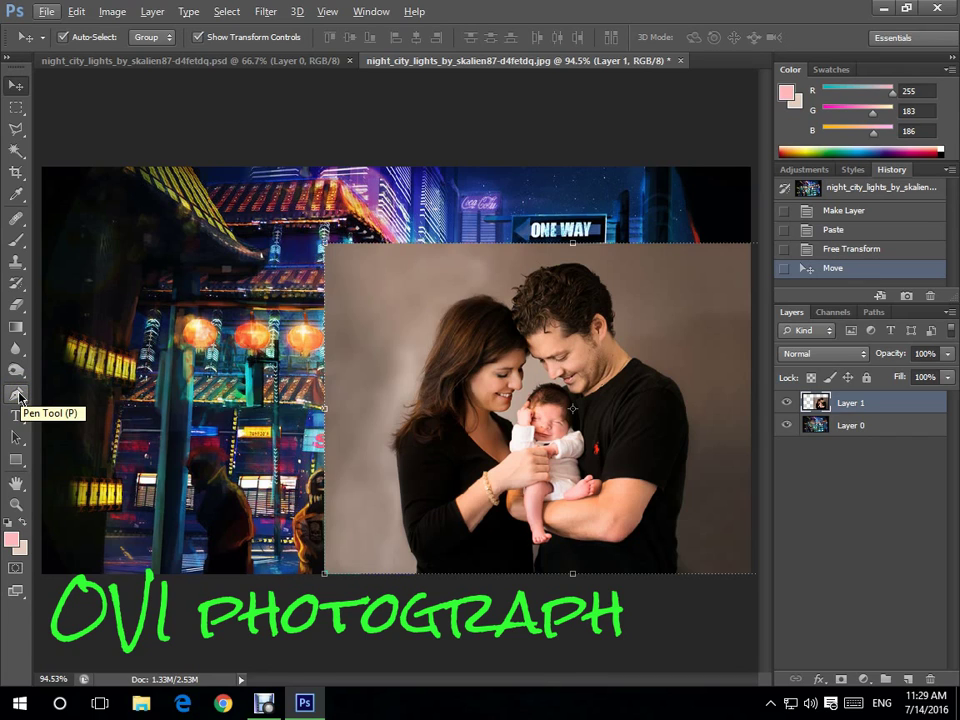
{"action": "left_click", "coordinate": [19, 396]}
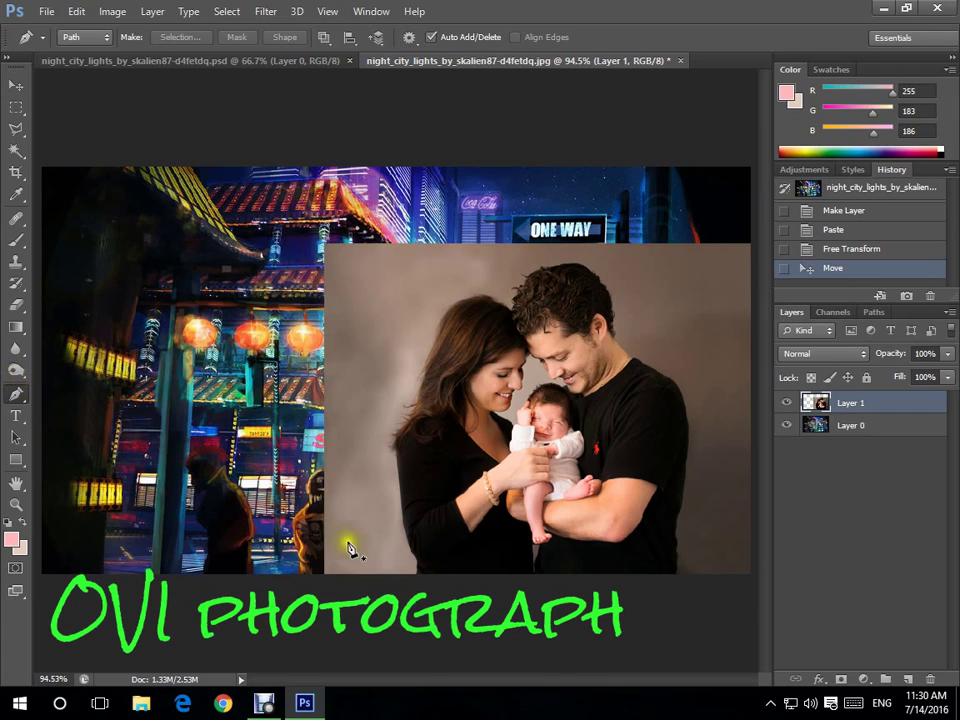
{"action": "left_click_drag", "start_coordinate": [347, 544], "coordinate": [439, 306]}
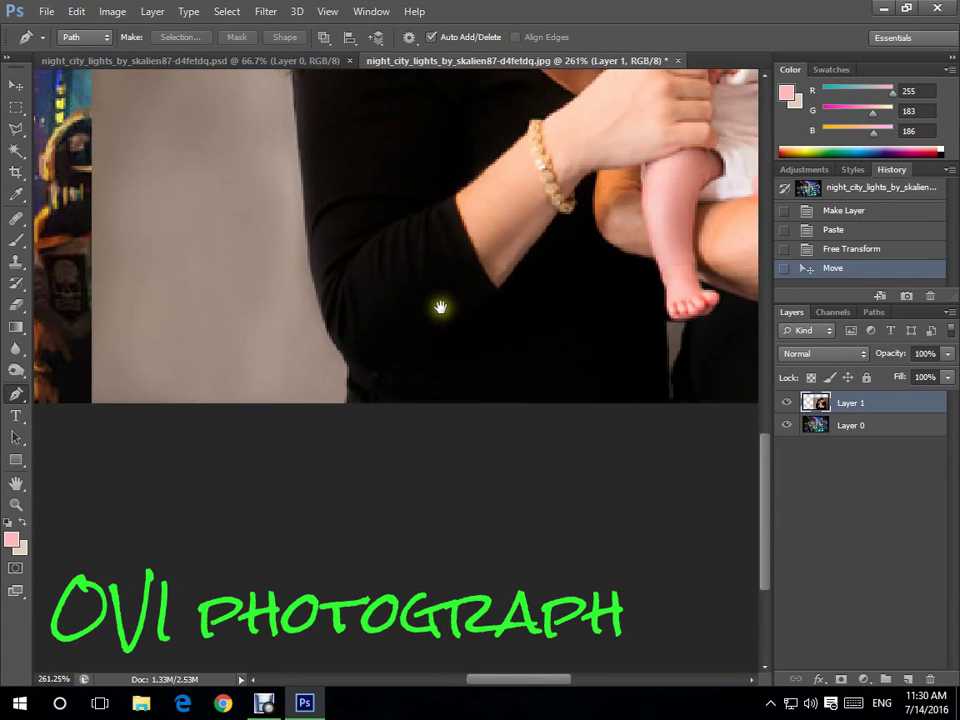
{"action": "left_click", "coordinate": [346, 404]}
{"action": "left_click", "coordinate": [344, 368]}
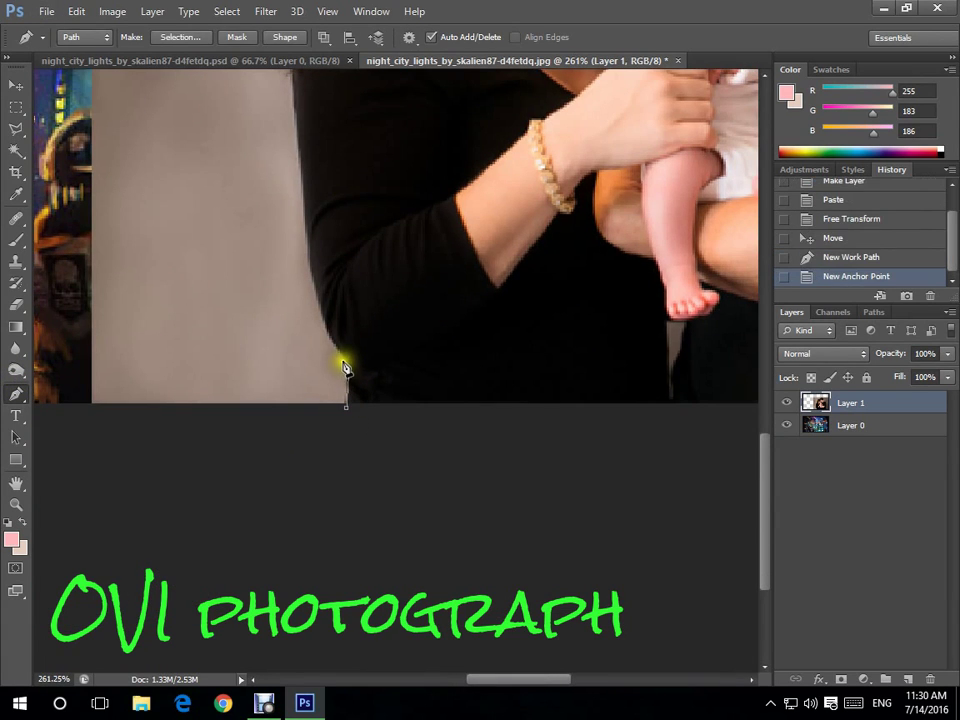
{"action": "left_click", "coordinate": [342, 353]}
{"action": "left_click", "coordinate": [322, 318]}
{"action": "left_click", "coordinate": [306, 262]}
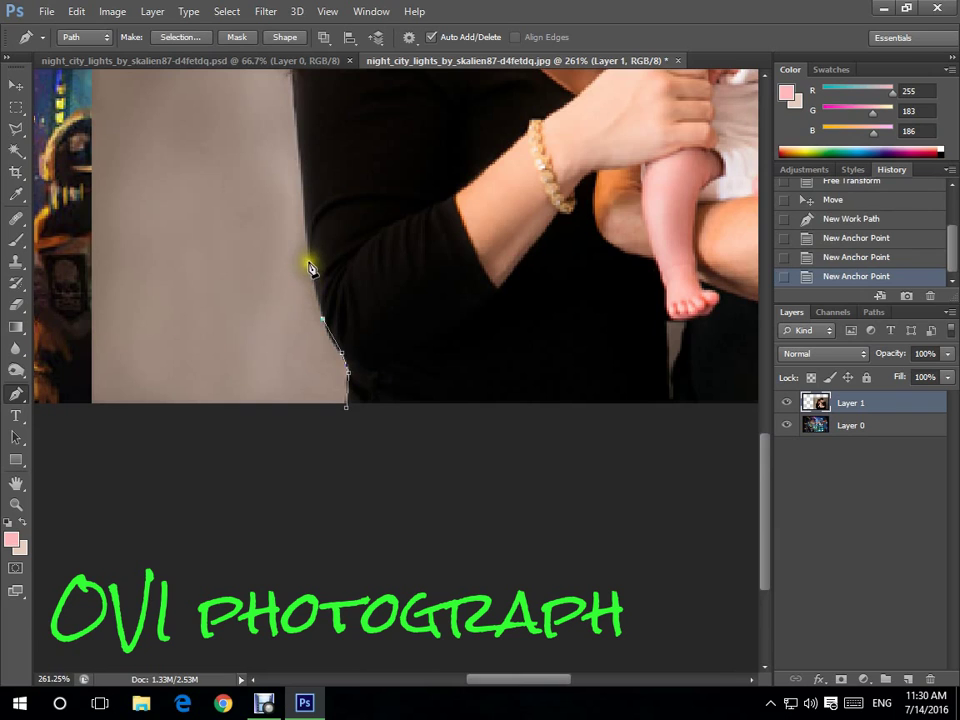
{"action": "left_click", "coordinate": [300, 153]}
{"action": "left_click", "coordinate": [289, 91]}
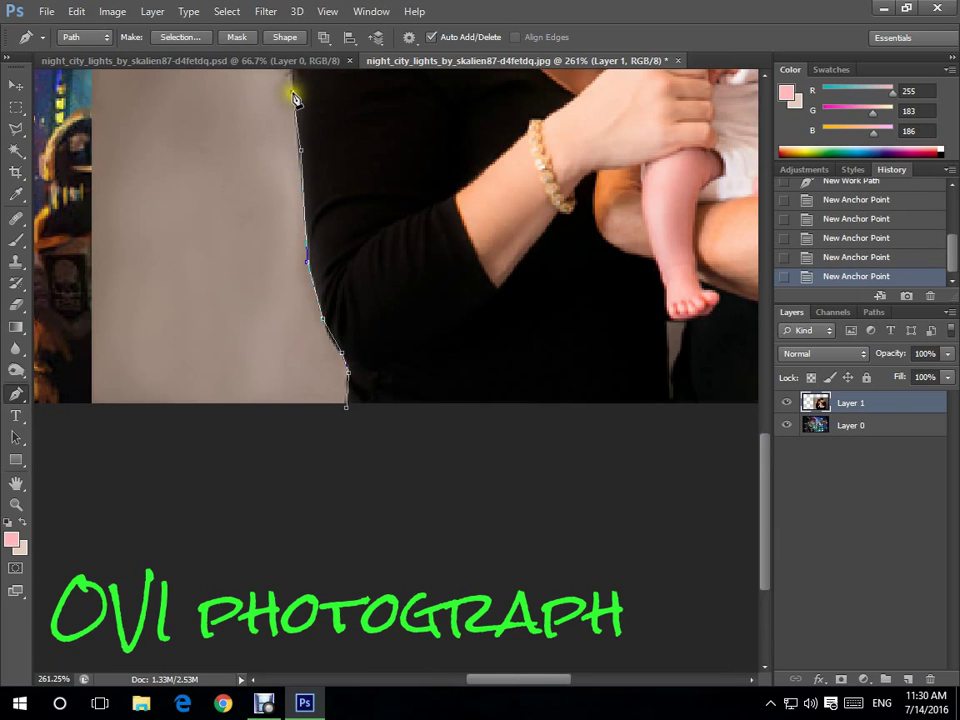
- Continue the path from the woman's shoulder around the outside of her hair to the crown of her head
{"action": "left_click_drag", "start_coordinate": [289, 91], "coordinate": [347, 472]}
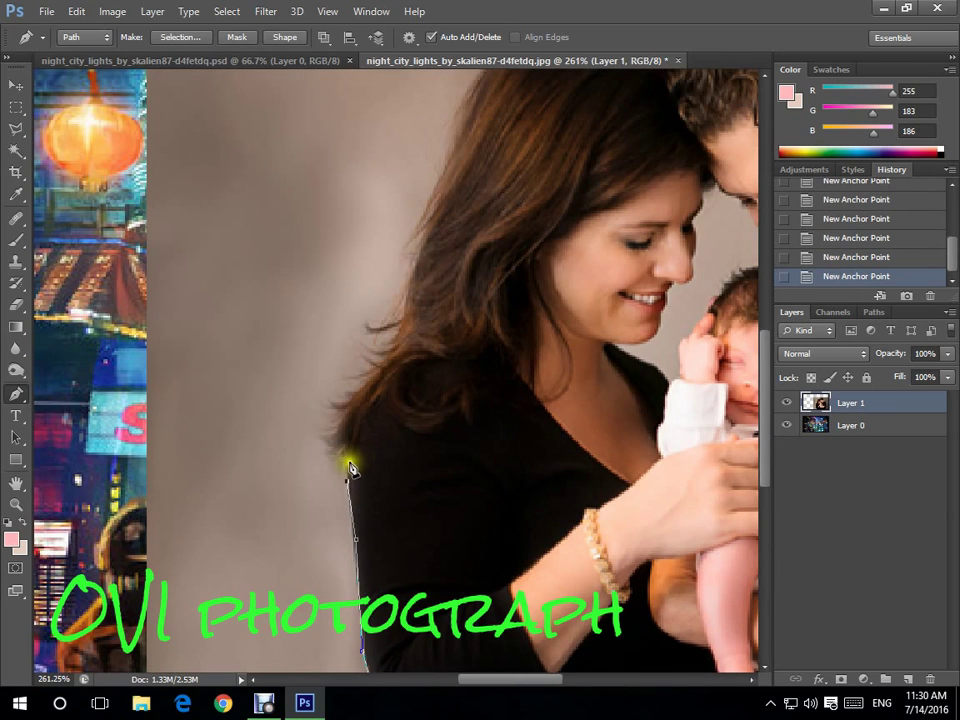
{"action": "left_click", "coordinate": [325, 452]}
{"action": "left_click", "coordinate": [321, 428]}
{"action": "left_click", "coordinate": [330, 387]}
{"action": "left_click_drag", "start_coordinate": [356, 315], "coordinate": [378, 314]}
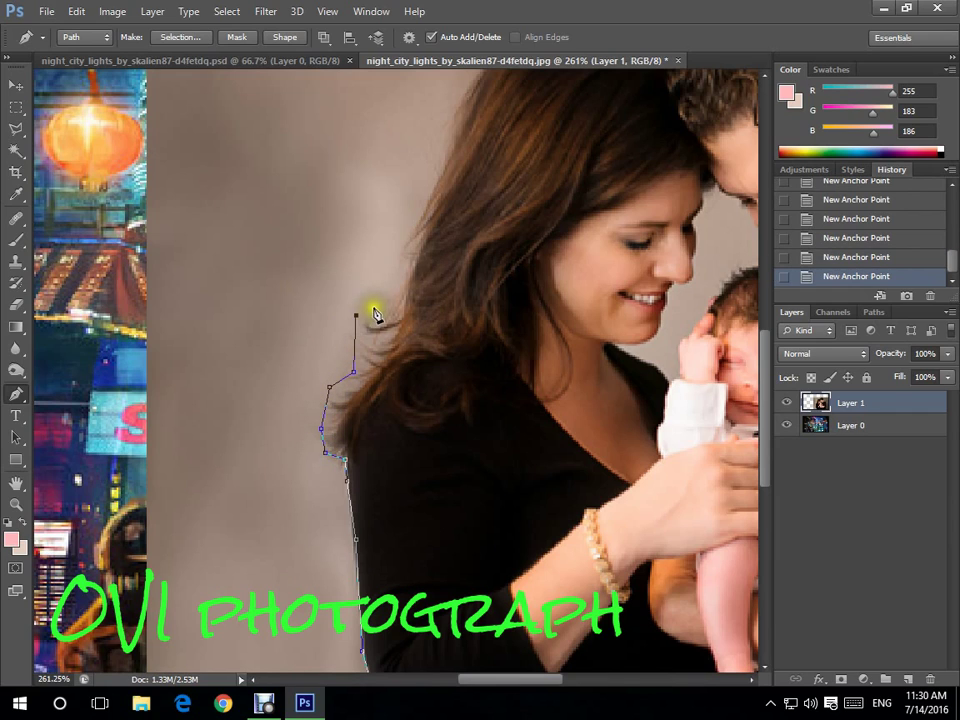
{"action": "left_click", "coordinate": [400, 271]}
{"action": "left_click", "coordinate": [401, 236]}
{"action": "left_click", "coordinate": [454, 108]}
{"action": "left_click_drag", "start_coordinate": [454, 108], "coordinate": [317, 392]}
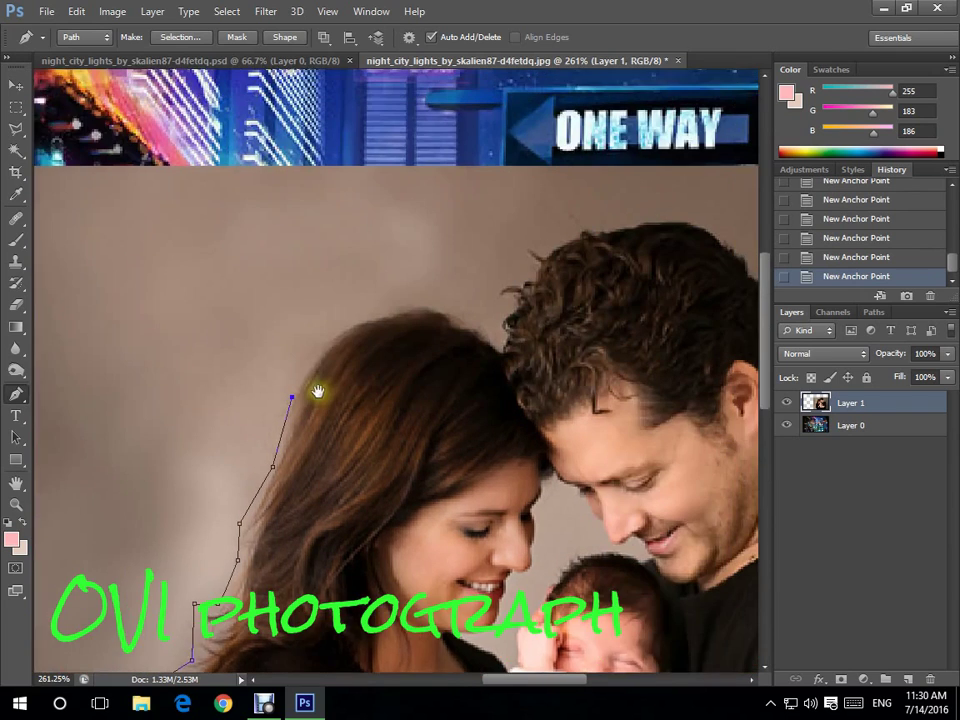
{"action": "left_click", "coordinate": [316, 362]}
{"action": "left_click", "coordinate": [362, 343]}
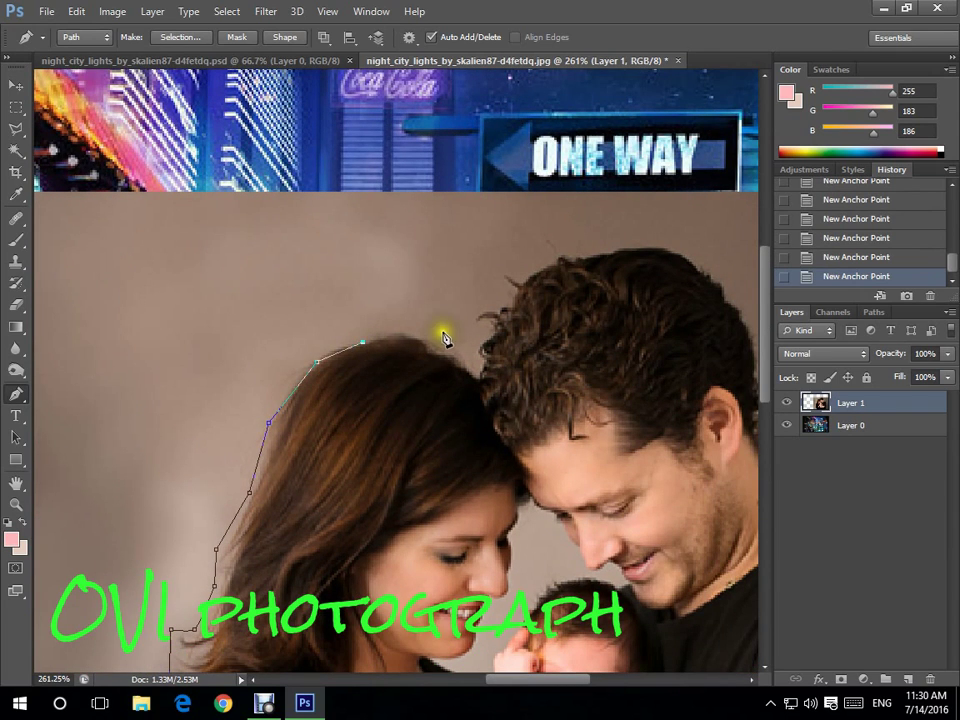
- Extend the path over the woman's head, along the man's front curls and across the top of his hair
{"action": "left_click_drag", "start_coordinate": [429, 341], "coordinate": [580, 265]}
{"action": "left_click", "coordinate": [553, 263]}
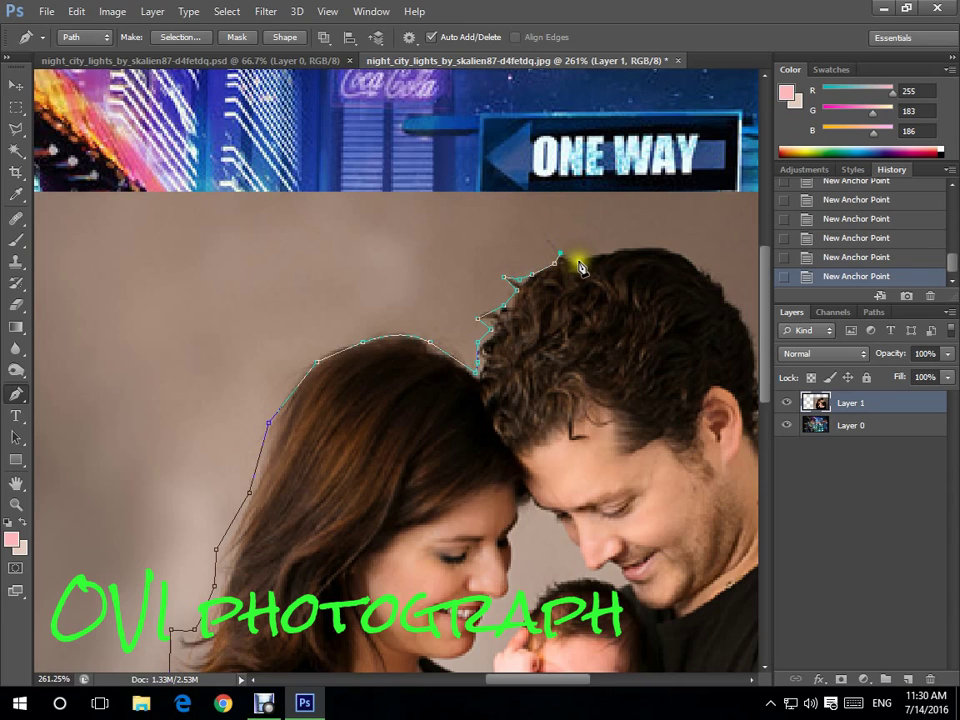
{"action": "left_click", "coordinate": [612, 251]}
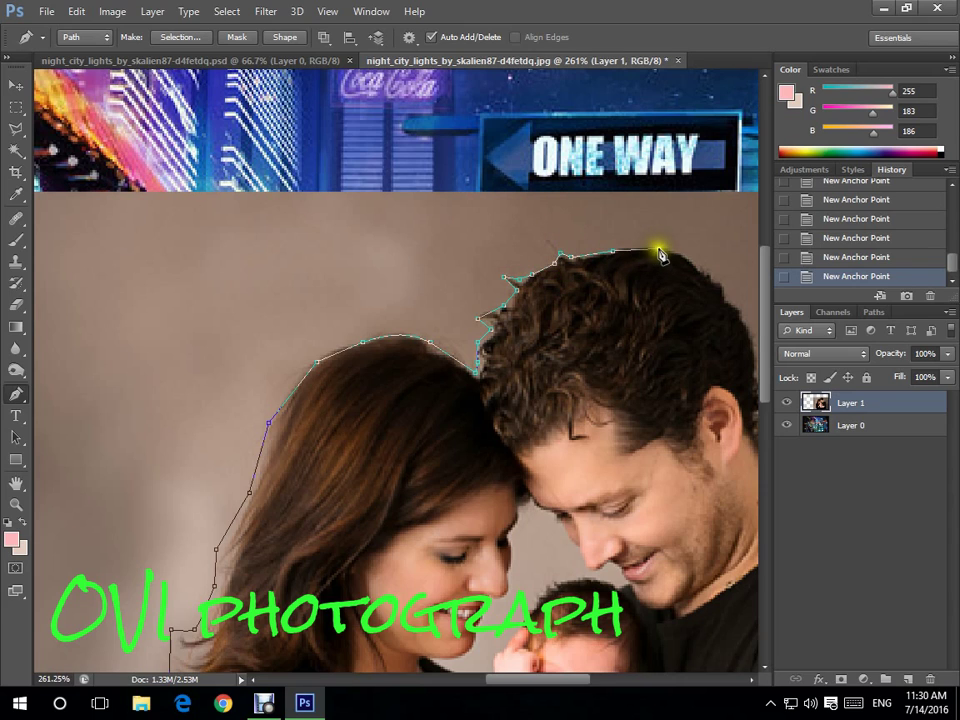
{"action": "left_click", "coordinate": [658, 248]}
{"action": "left_click", "coordinate": [689, 261]}
{"action": "left_click", "coordinate": [705, 273]}
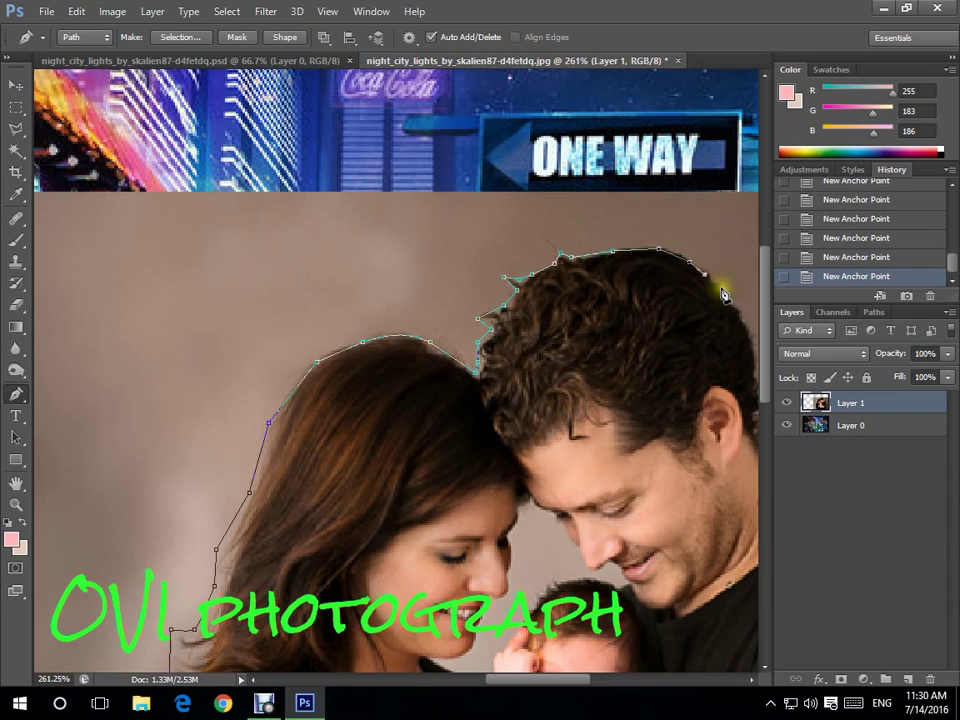
{"action": "left_click", "coordinate": [722, 287]}
{"action": "left_click", "coordinate": [736, 308]}
{"action": "left_click", "coordinate": [750, 333]}
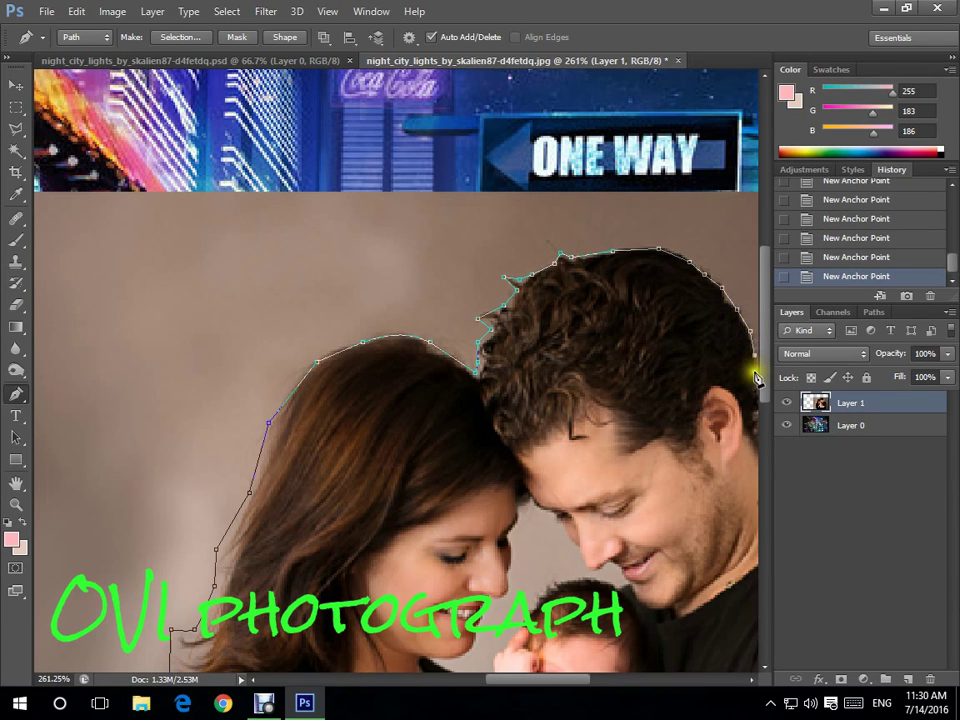
- Trace the path down the back of the man's hair to the nape of his neck
{"action": "left_click_drag", "start_coordinate": [755, 375], "coordinate": [453, 330]}
{"action": "left_click", "coordinate": [453, 323]}
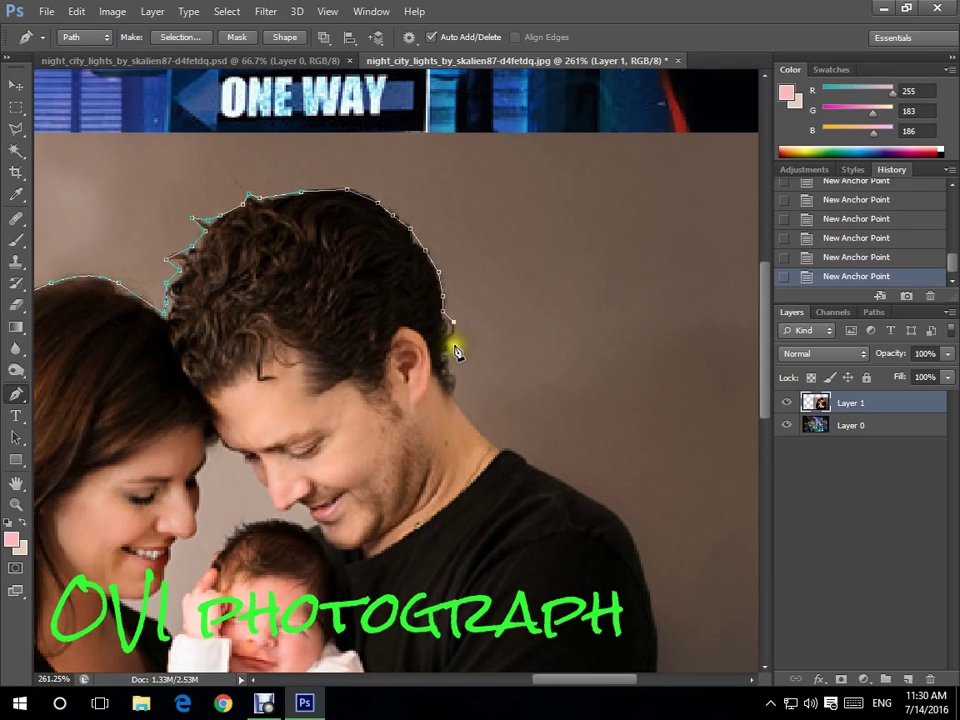
{"action": "left_click", "coordinate": [448, 341]}
{"action": "left_click", "coordinate": [451, 365]}
{"action": "left_click", "coordinate": [455, 398]}
- Continue the path from the man's neck along his shoulder and down to the outside of his upper sleeve
{"action": "left_click", "coordinate": [492, 446]}
{"action": "left_click", "coordinate": [518, 454]}
{"action": "left_click", "coordinate": [539, 470]}
{"action": "left_click", "coordinate": [601, 504]}
{"action": "left_click", "coordinate": [627, 532]}
{"action": "left_click", "coordinate": [641, 552]}
{"action": "left_click", "coordinate": [648, 594]}
- Extend the path down the outer edge of the man's sleeve and the back of his shirt toward the waist
{"action": "left_click_drag", "start_coordinate": [654, 614], "coordinate": [490, 240]}
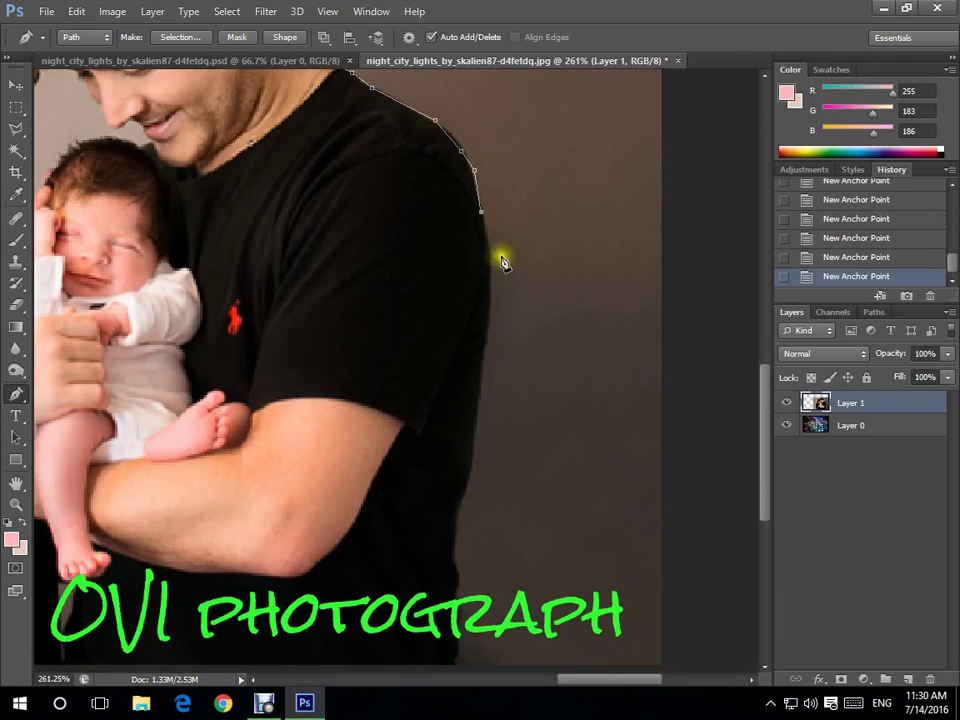
{"action": "left_click", "coordinate": [491, 279]}
{"action": "left_click", "coordinate": [482, 376]}
{"action": "left_click", "coordinate": [471, 475]}
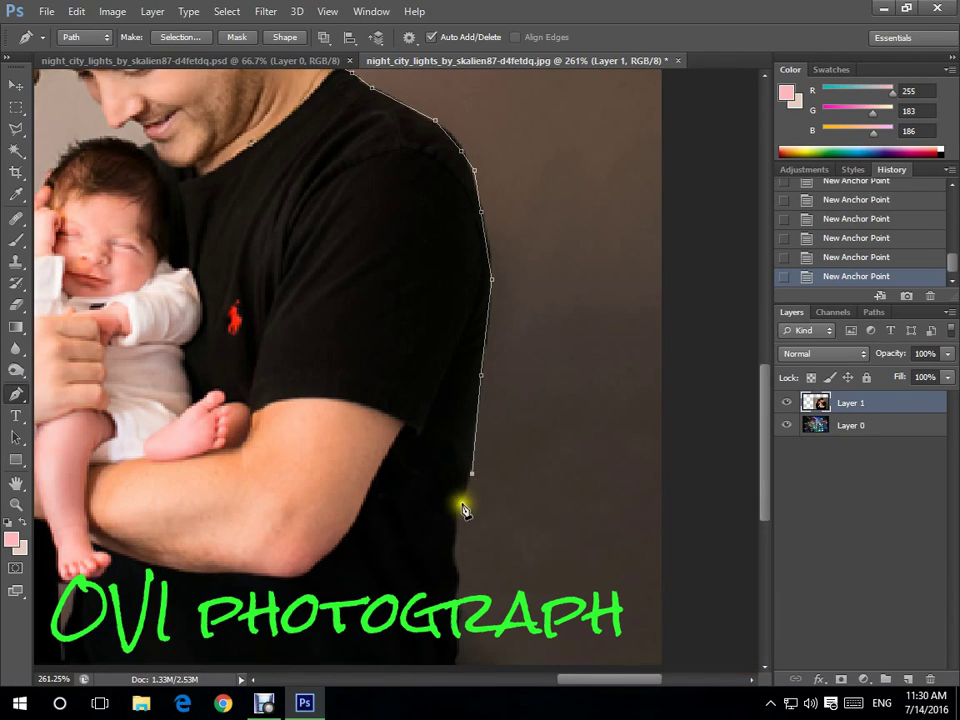
{"action": "left_click", "coordinate": [459, 506]}
{"action": "left_click", "coordinate": [453, 543]}
{"action": "left_click", "coordinate": [457, 574]}
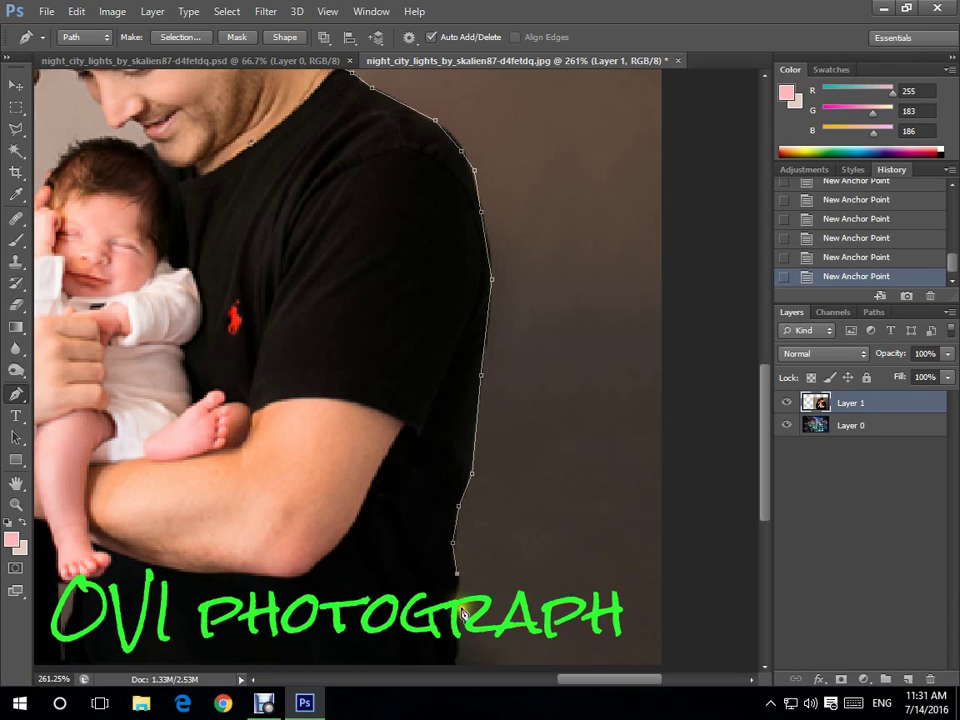
- Carry the path past the photo's bottom edge and close it at the starting point beneath the woman's sleeve
{"action": "left_click_drag", "start_coordinate": [459, 619], "coordinate": [455, 336]}
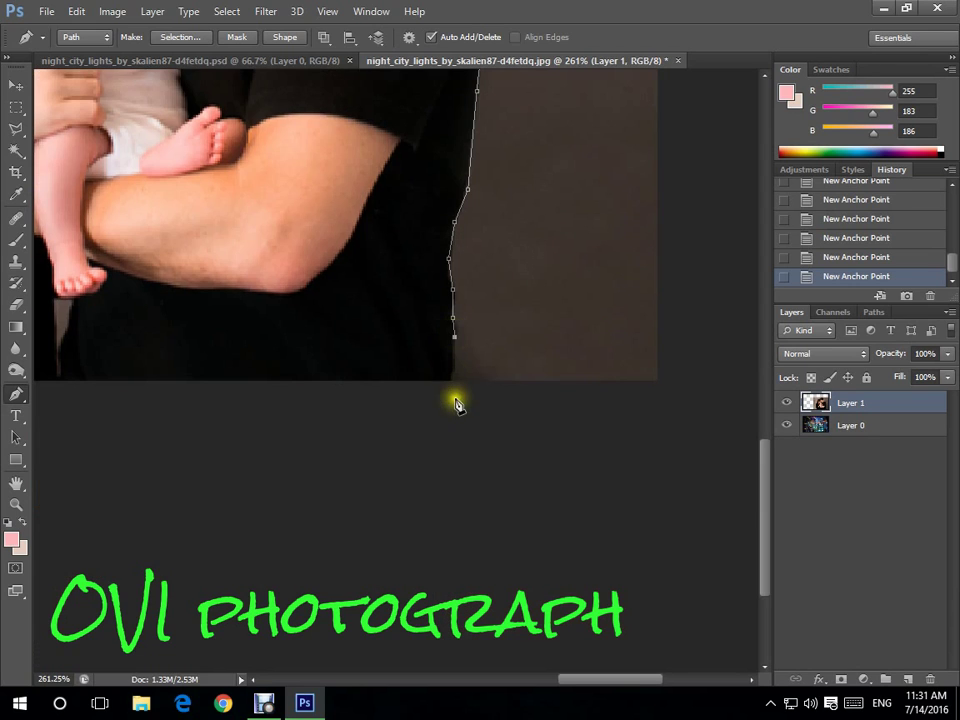
{"action": "left_click", "coordinate": [454, 396]}
{"action": "left_click_drag", "start_coordinate": [74, 433], "coordinate": [768, 463]}
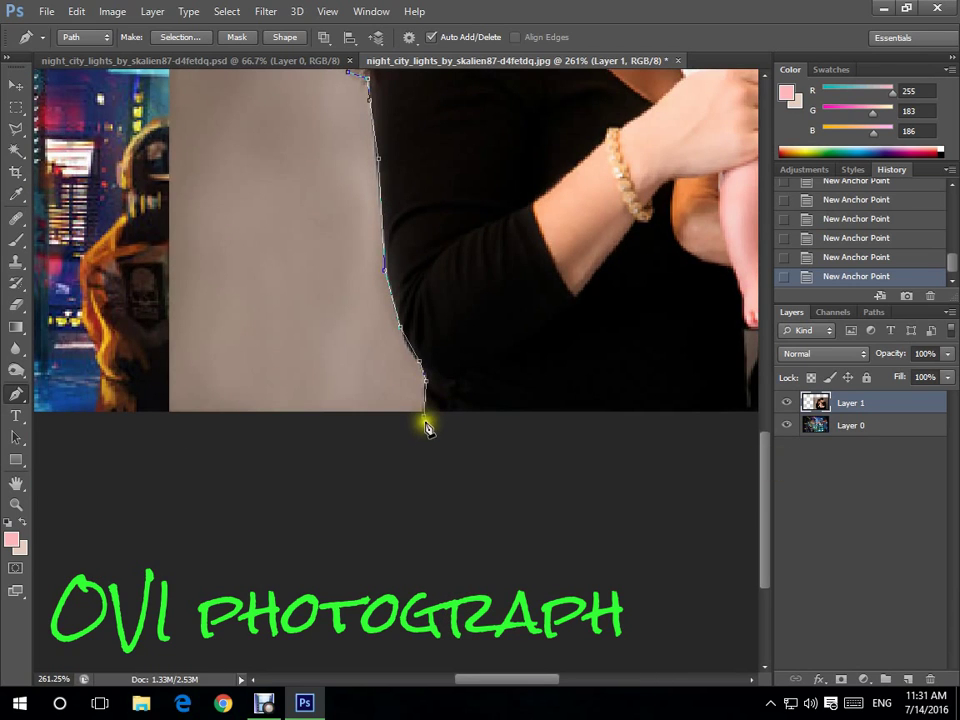
{"action": "left_click", "coordinate": [424, 414]}
- Trace a closed subpath around the small background gap between the parents' shirts just below the baby's foot
{"action": "left_click_drag", "start_coordinate": [589, 356], "coordinate": [251, 401]}
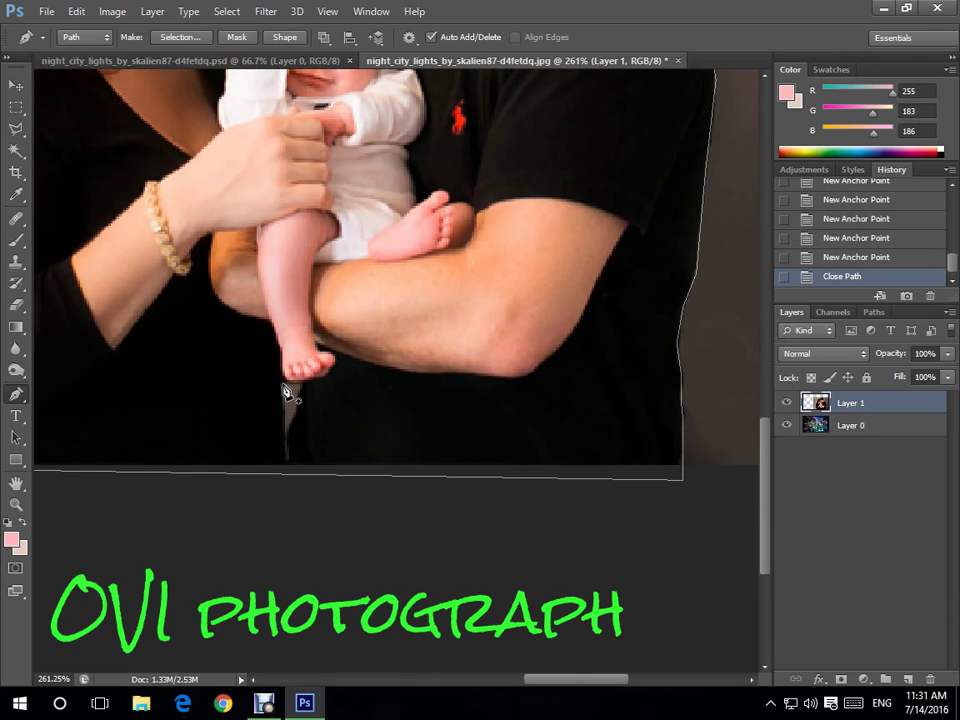
{"action": "left_click", "coordinate": [286, 391]}
{"action": "left_click", "coordinate": [289, 425]}
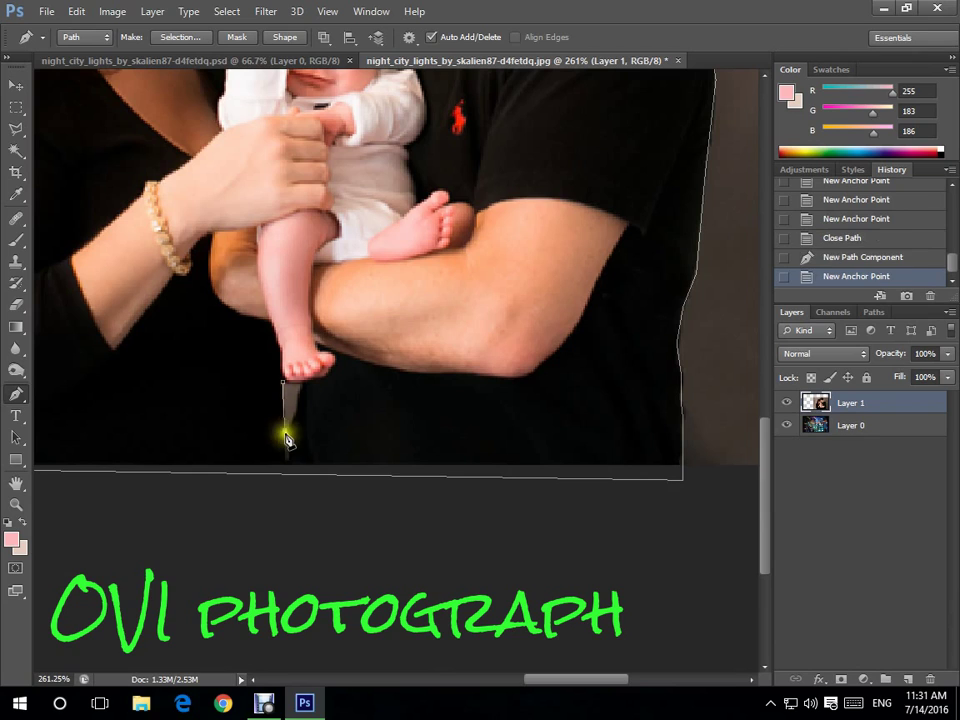
{"action": "left_click", "coordinate": [297, 407]}
{"action": "left_click", "coordinate": [289, 386]}
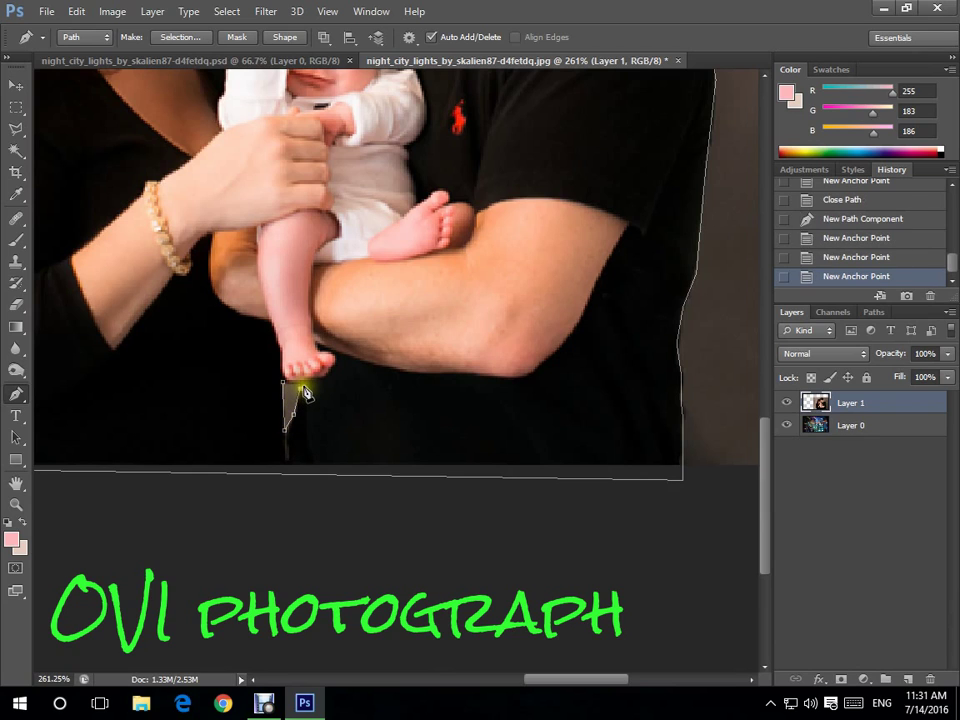
{"action": "left_click", "coordinate": [289, 388]}
{"action": "left_click", "coordinate": [290, 389]}
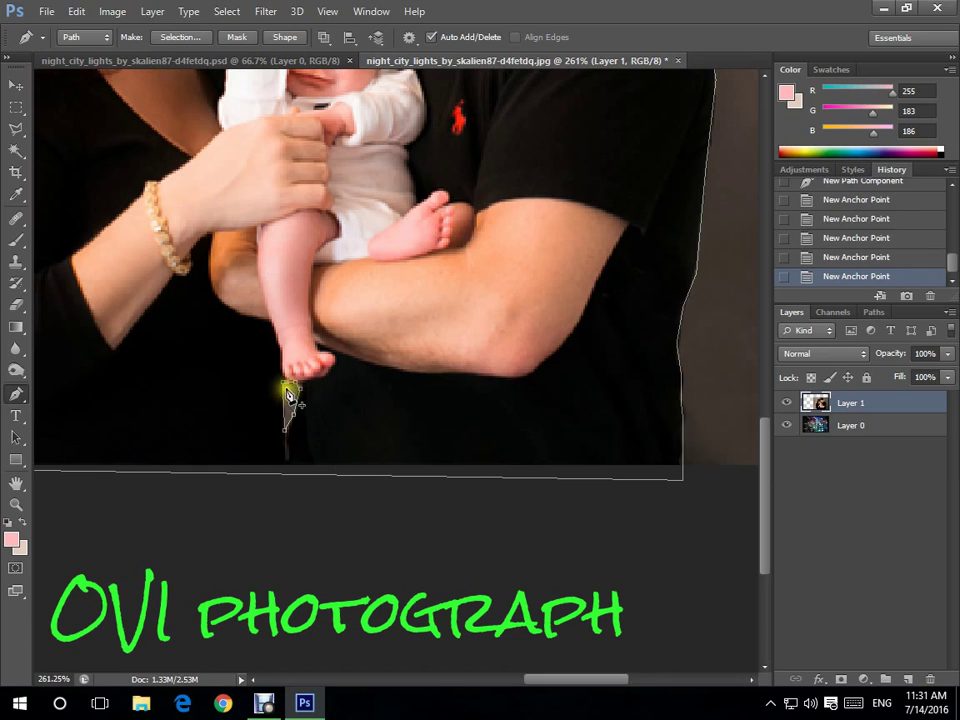
{"action": "left_click", "coordinate": [287, 390]}
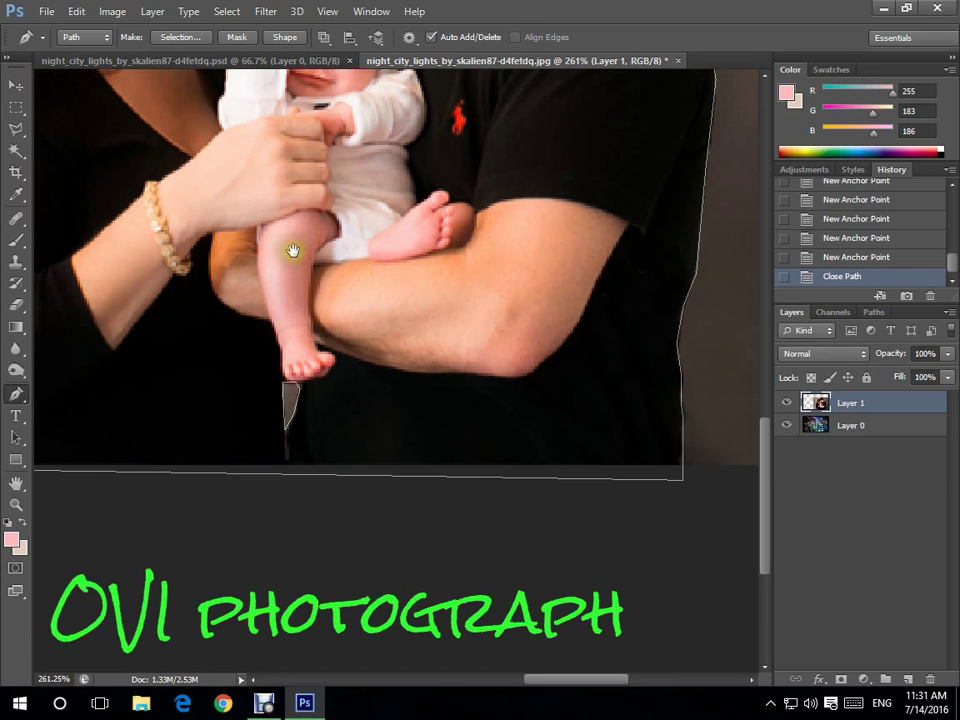
- Start another subpath where the parents' foreheads meet and trace down the woman's brow to her nose
{"action": "scroll", "coordinate": [291, 253], "scroll_direction": "up", "scroll_amount": 10}
{"action": "left_click_drag", "start_coordinate": [303, 329], "coordinate": [306, 334]}
{"action": "left_click", "coordinate": [289, 333]}
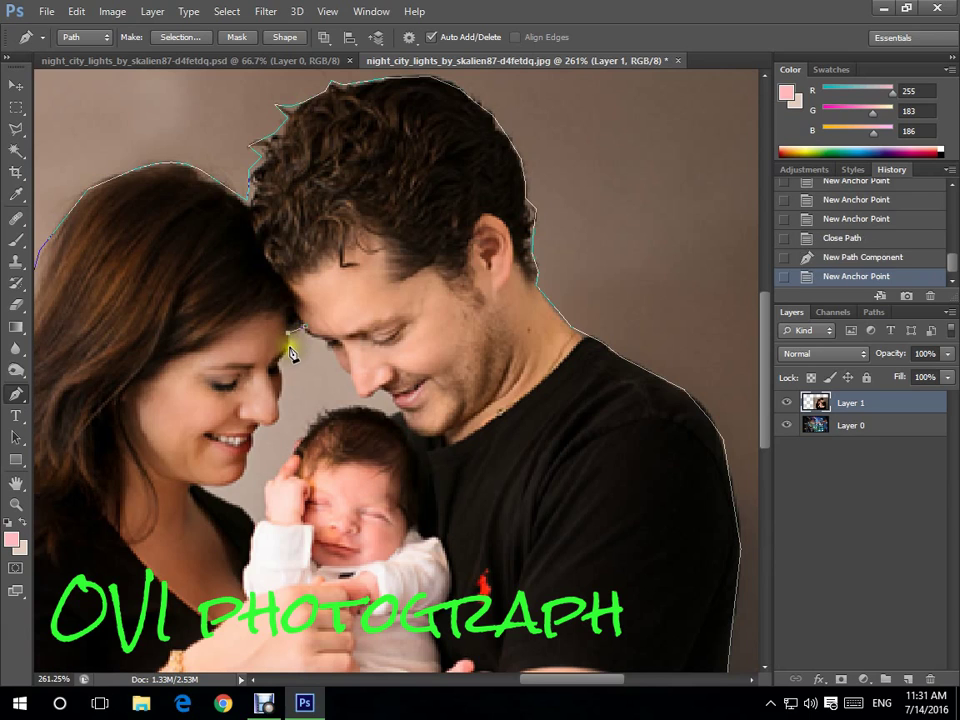
{"action": "left_click", "coordinate": [287, 356]}
{"action": "left_click", "coordinate": [285, 366]}
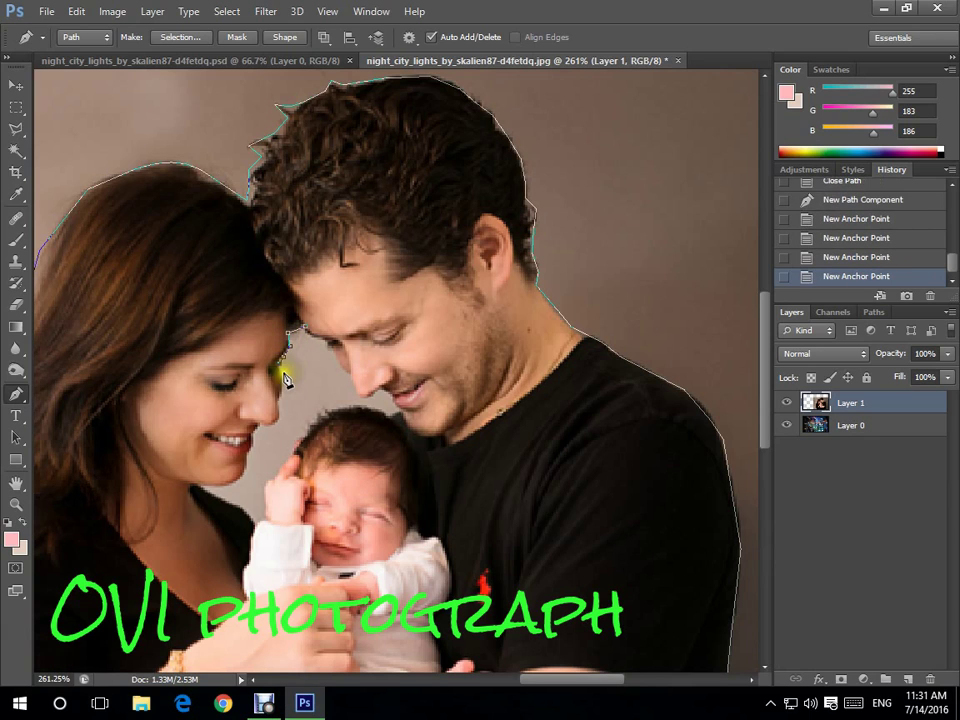
{"action": "left_click", "coordinate": [283, 379]}
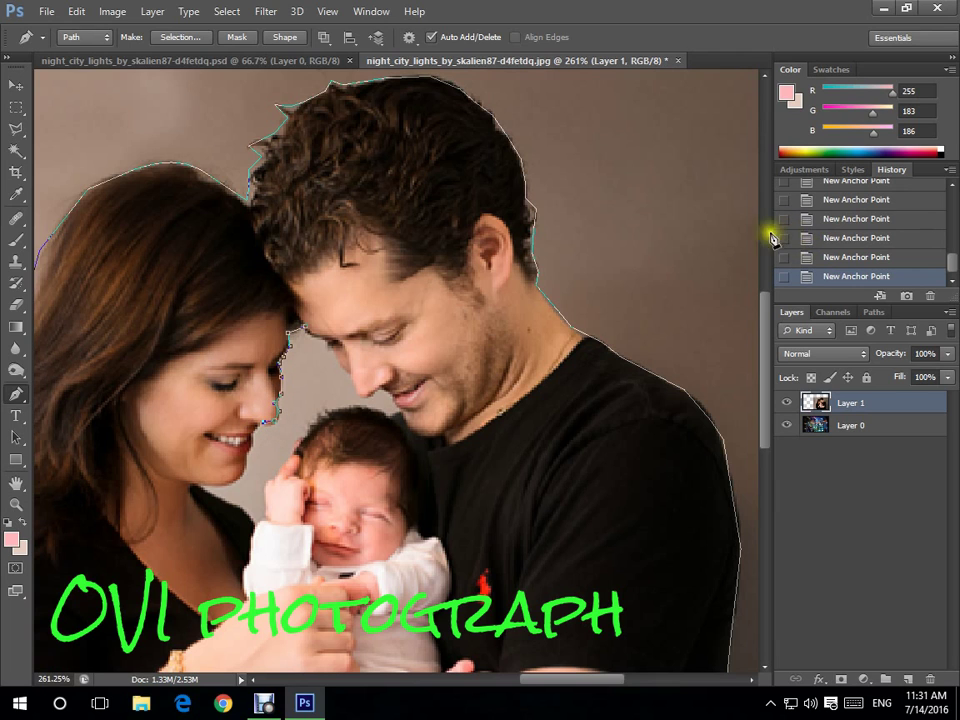
- Continue the inner subpath from under the woman's nose along her lips and chin to her neck
{"action": "scroll", "coordinate": [270, 440], "scroll_direction": "up", "scroll_amount": 5}
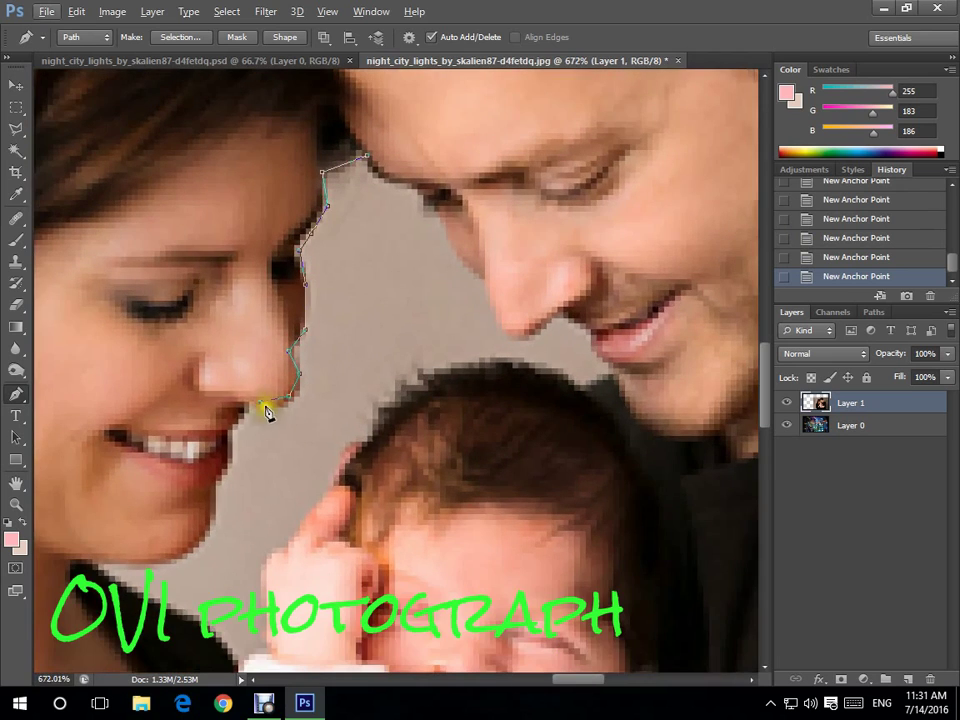
{"action": "left_click", "coordinate": [245, 408]}
{"action": "left_click", "coordinate": [229, 440]}
{"action": "left_click", "coordinate": [227, 476]}
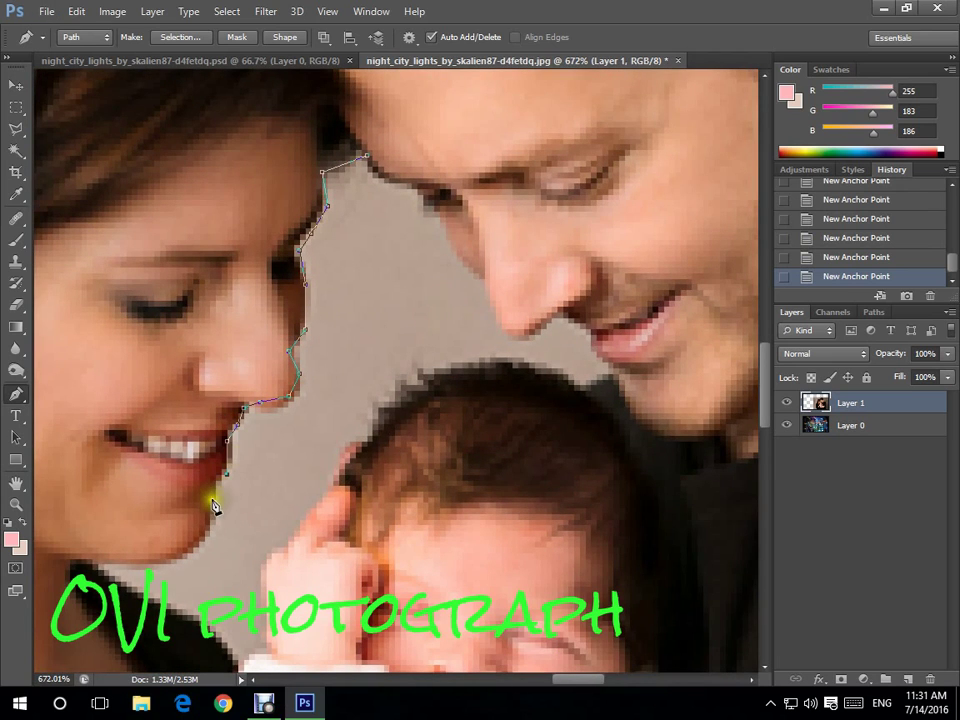
{"action": "left_click", "coordinate": [211, 495]}
{"action": "left_click", "coordinate": [153, 564]}
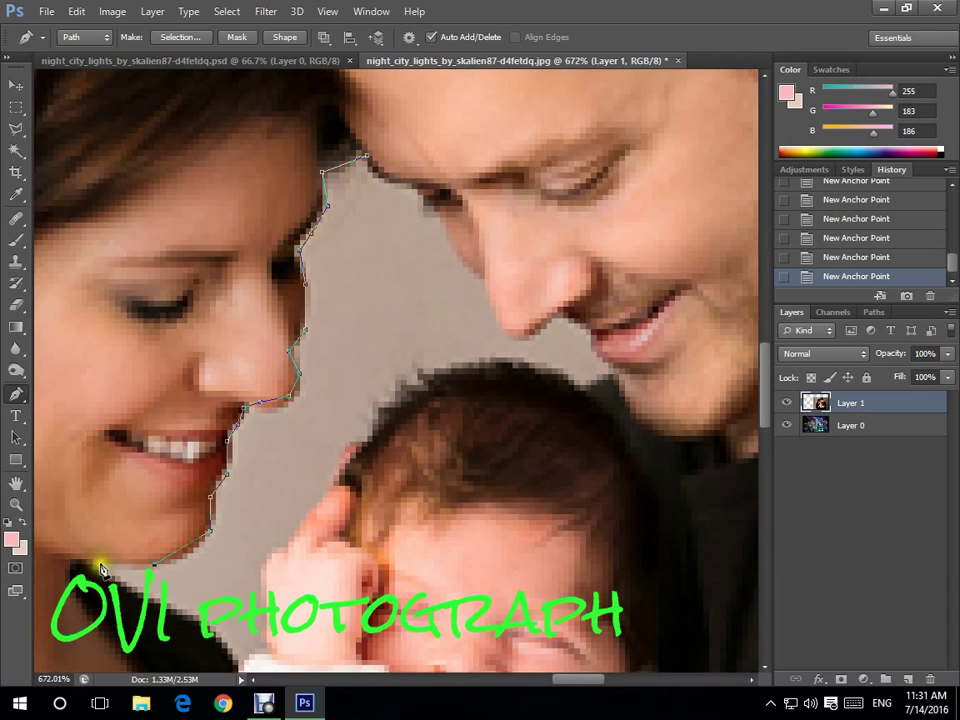
{"action": "left_click", "coordinate": [88, 565]}
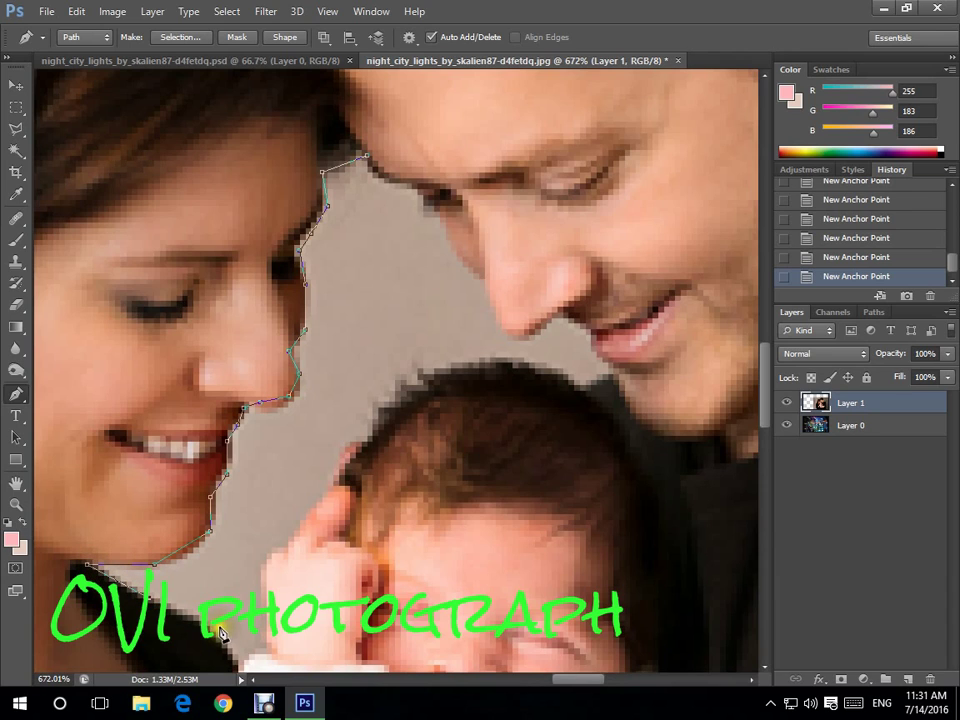
- Trace the inner subpath along the woman's neckline, up the baby's raised hand and over the baby's hair
{"action": "left_click", "coordinate": [234, 661]}
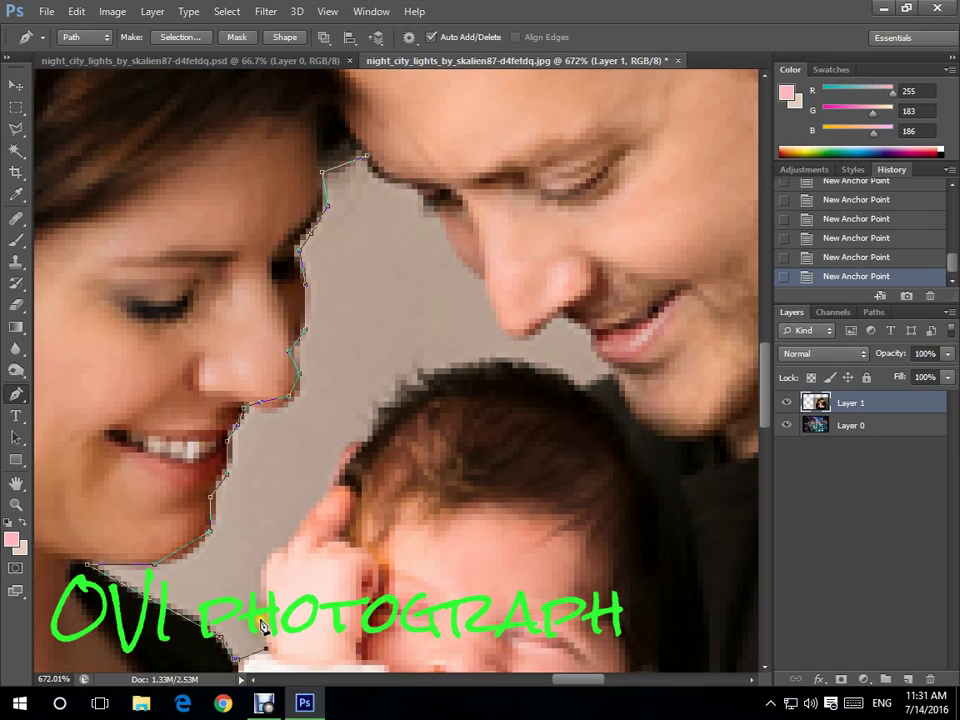
{"action": "left_click", "coordinate": [288, 541]}
{"action": "left_click", "coordinate": [335, 481]}
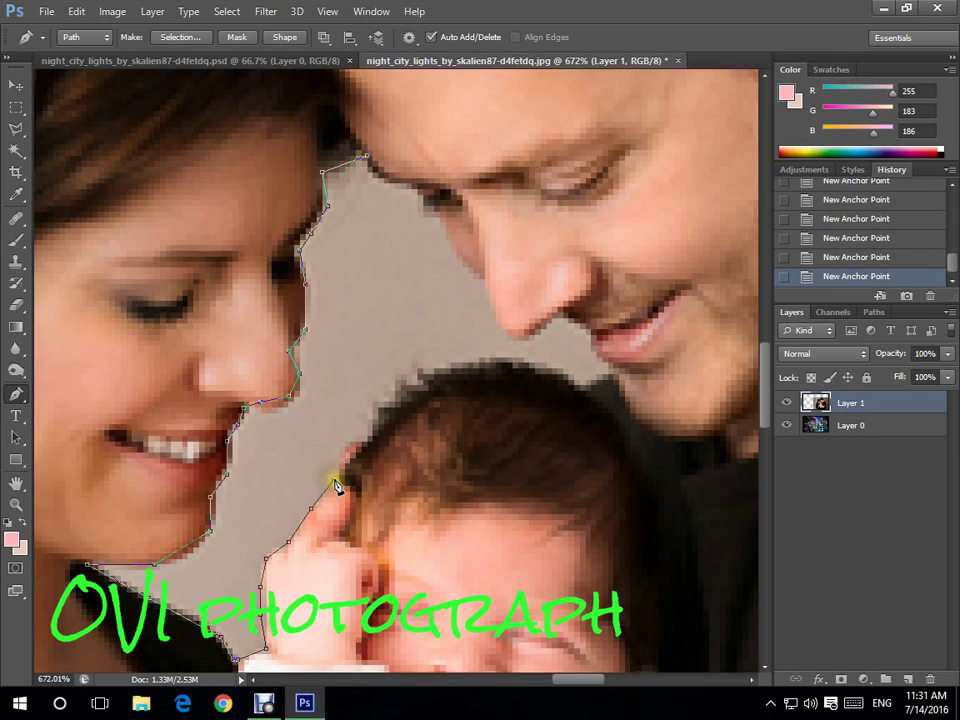
{"action": "left_click", "coordinate": [377, 412]}
{"action": "left_click", "coordinate": [400, 385]}
{"action": "left_click", "coordinate": [427, 369]}
{"action": "left_click", "coordinate": [500, 357]}
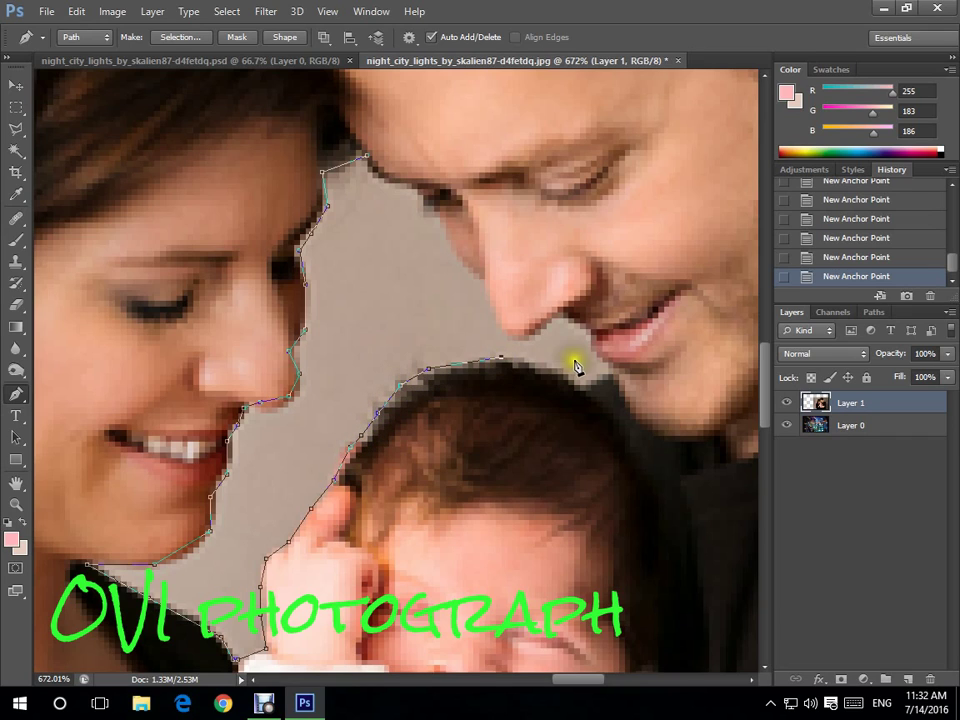
- Trace the inner subpath along the man's lips, nose and brow, and close it at the parents' foreheads
{"action": "left_click", "coordinate": [558, 369]}
{"action": "left_click", "coordinate": [568, 317]}
{"action": "left_click", "coordinate": [543, 318]}
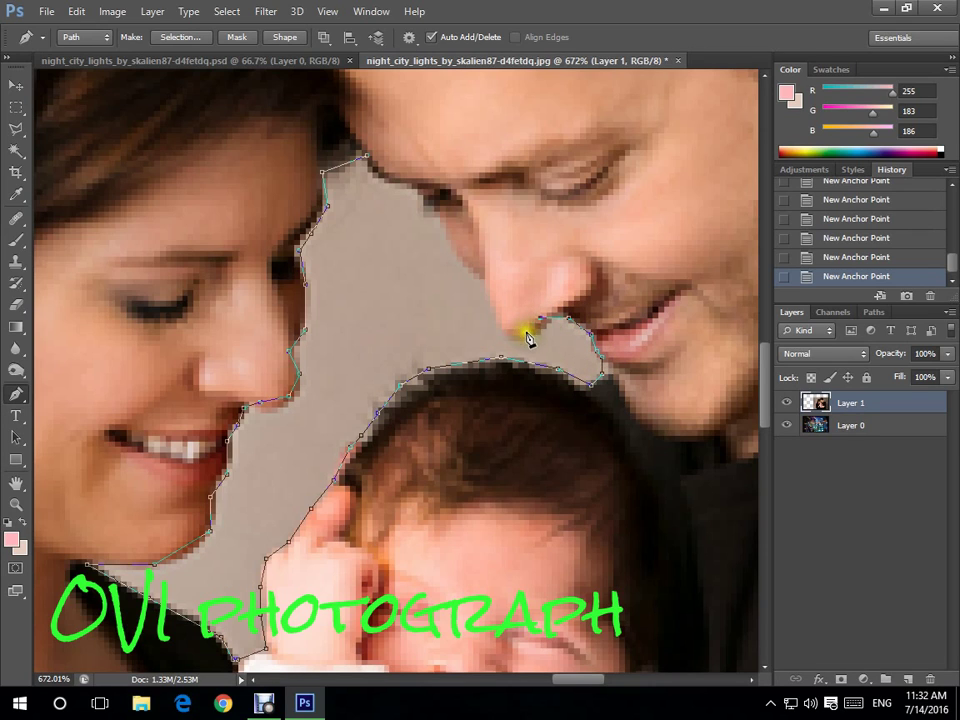
{"action": "left_click", "coordinate": [502, 330]}
{"action": "left_click", "coordinate": [478, 277]}
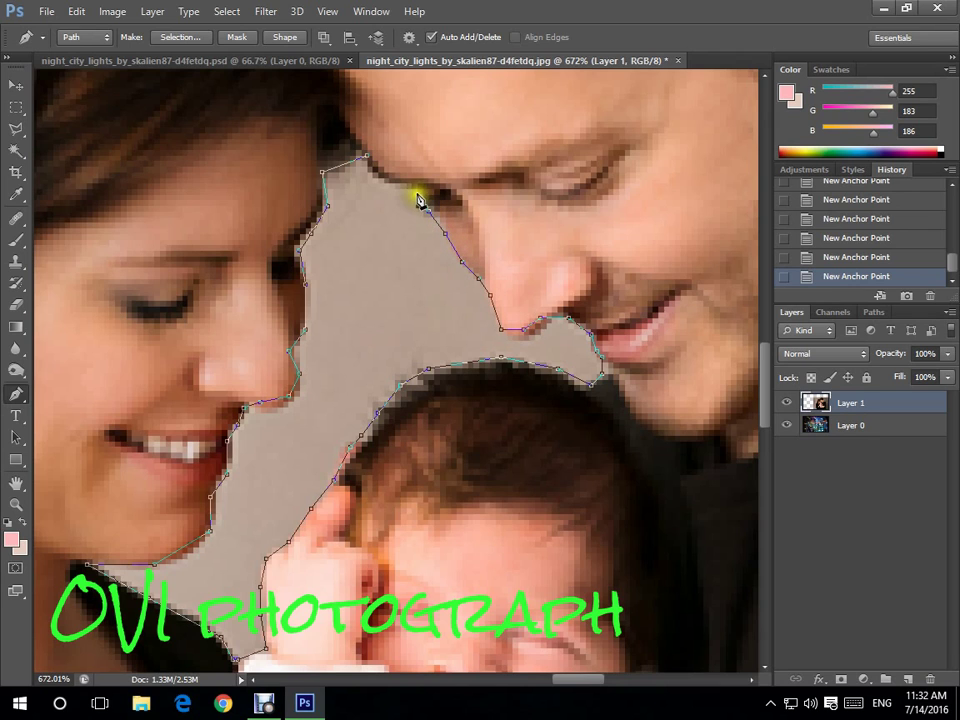
{"action": "left_click", "coordinate": [366, 158]}
- Make a new anti-aliased selection from the path with a 1.5-pixel feather and apply it as a layer mask on Layer 1
{"action": "scroll", "coordinate": [369, 158], "scroll_direction": "down", "scroll_amount": 6}
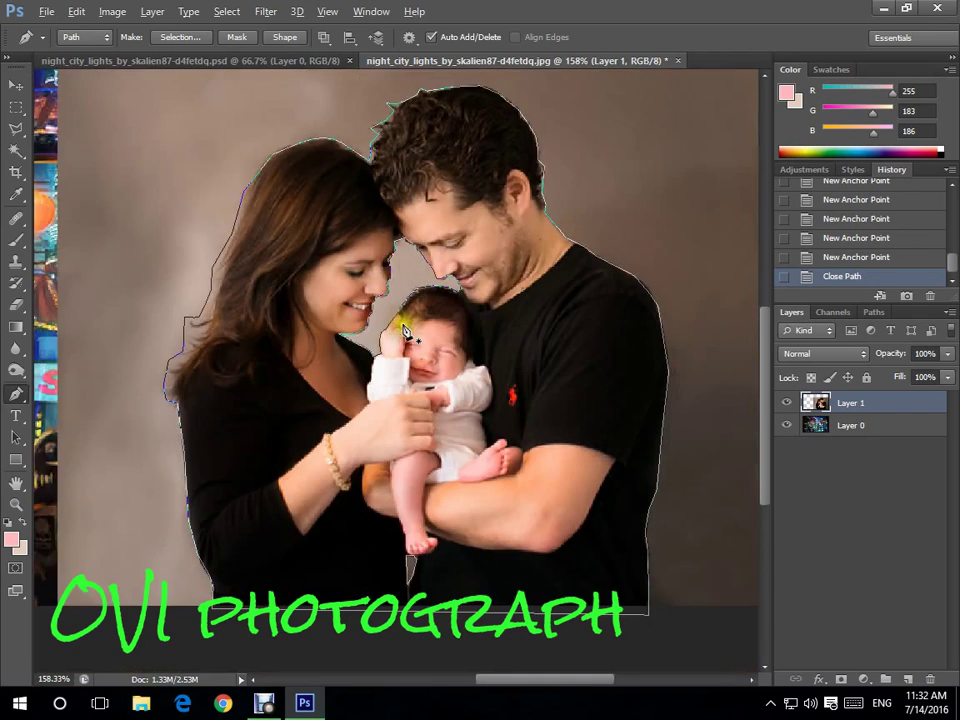
{"action": "scroll", "coordinate": [406, 333], "scroll_direction": "down", "scroll_amount": 2}
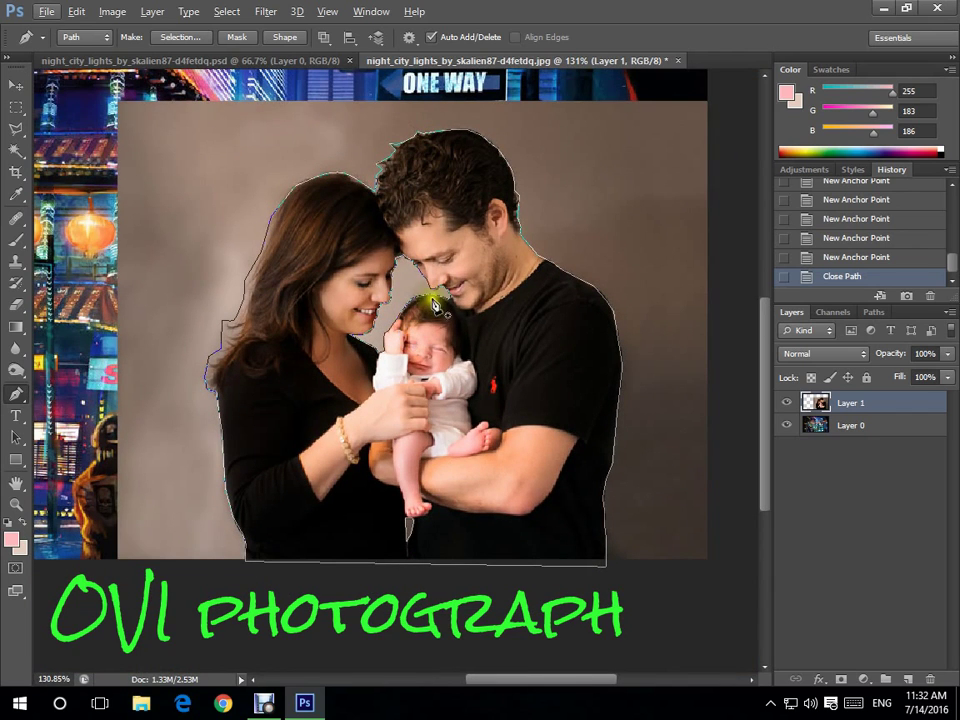
{"action": "right_click", "coordinate": [402, 284]}
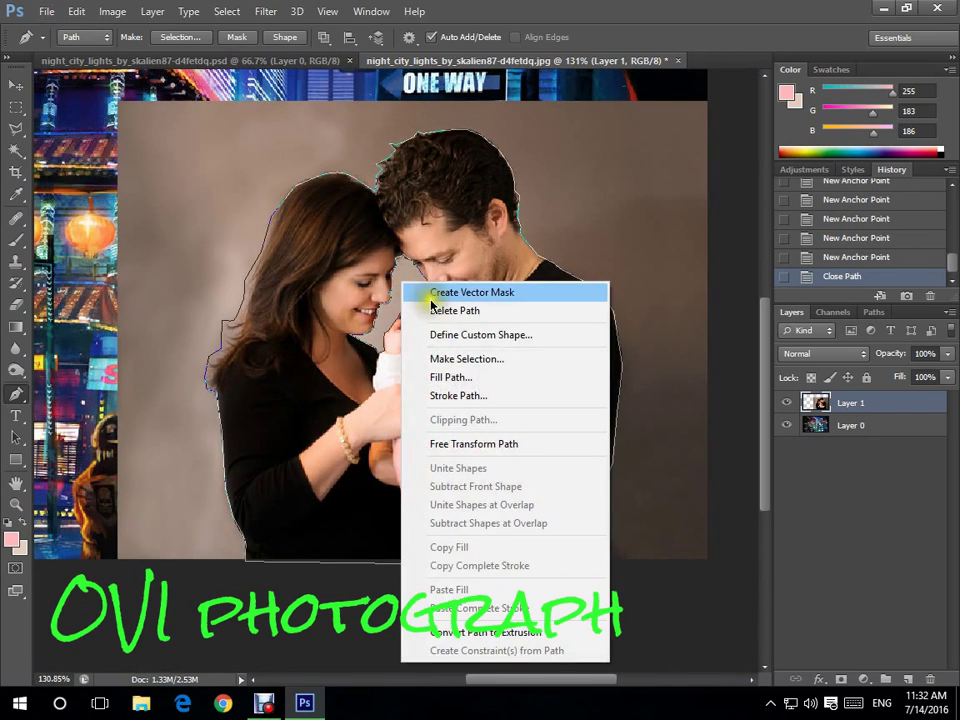
{"action": "left_click", "coordinate": [491, 360]}
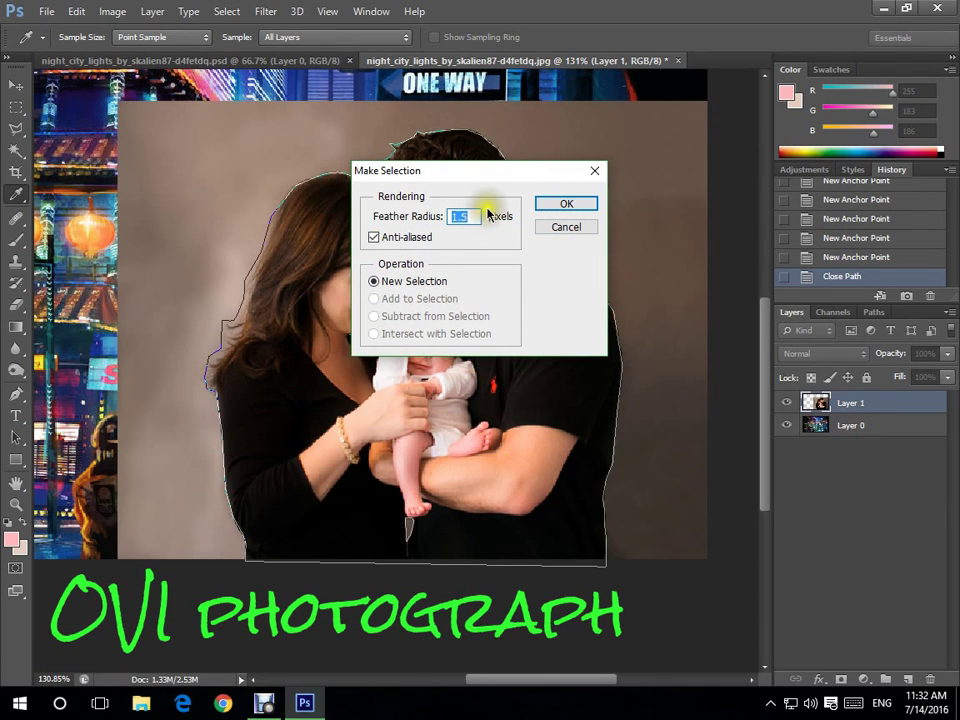
{"action": "left_click", "coordinate": [566, 205]}
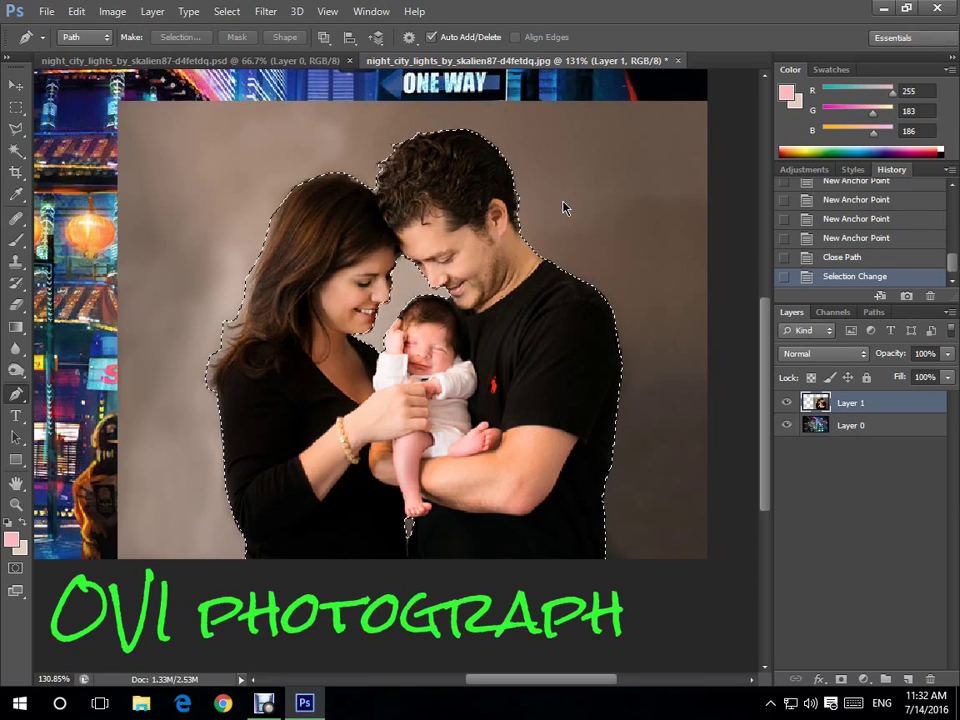
{"action": "left_click", "coordinate": [841, 680]}
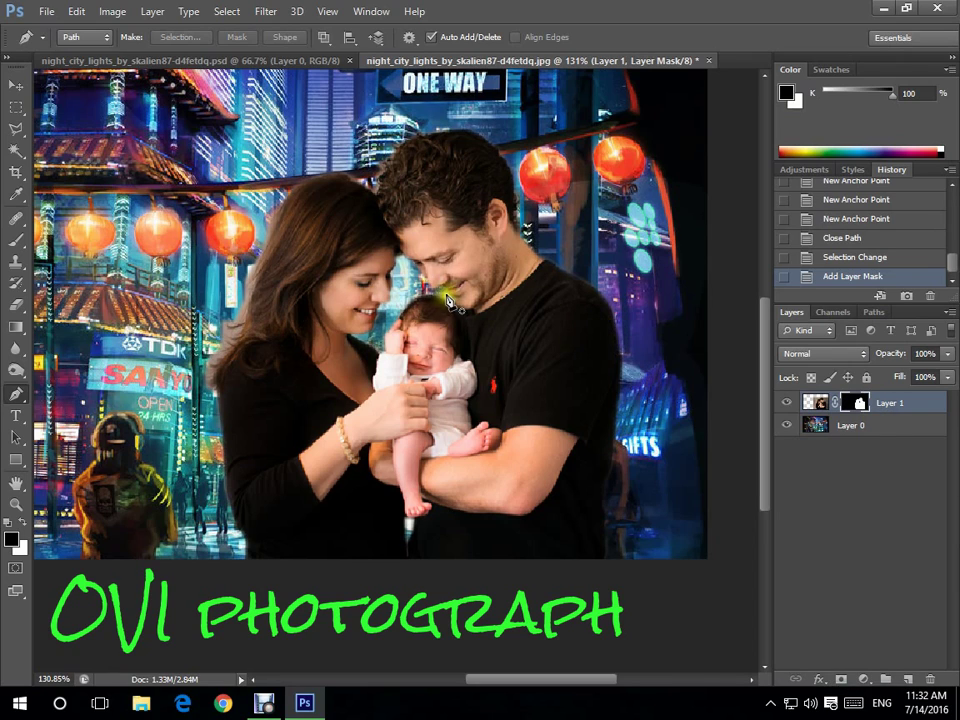
- Inspect the family's cutout edges against the city background, along with Layer 1's mask and image thumbnails
{"action": "scroll", "coordinate": [246, 309], "scroll_direction": "up", "scroll_amount": 5}
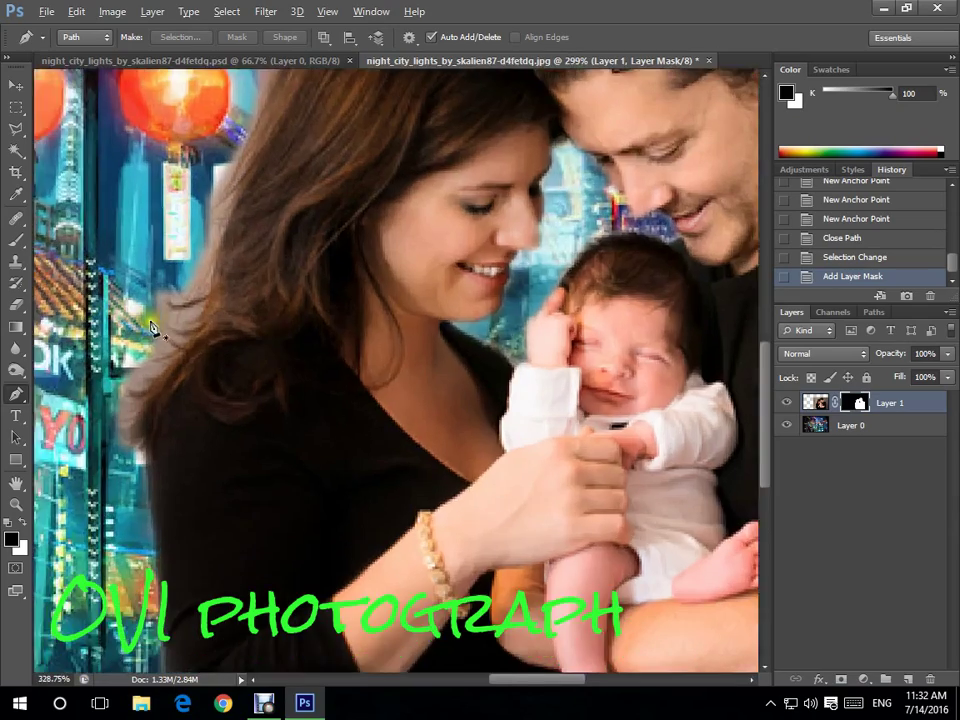
{"action": "scroll", "coordinate": [193, 332], "scroll_direction": "down", "scroll_amount": 5}
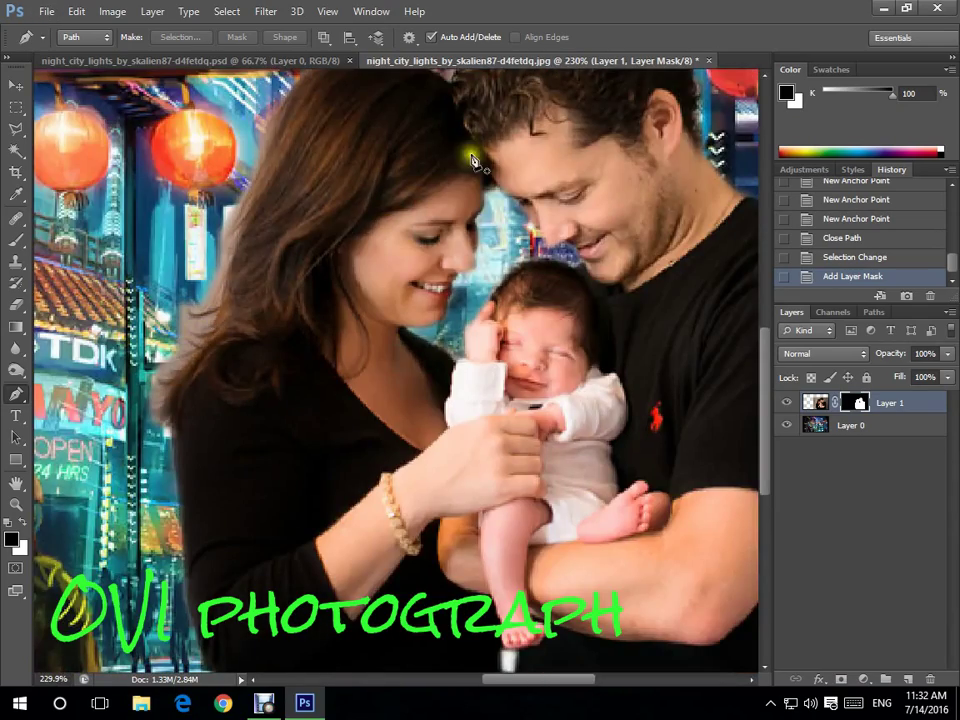
{"action": "scroll", "coordinate": [430, 383], "scroll_direction": "up", "scroll_amount": 3}
{"action": "scroll", "coordinate": [430, 383], "scroll_direction": "down", "scroll_amount": 4}
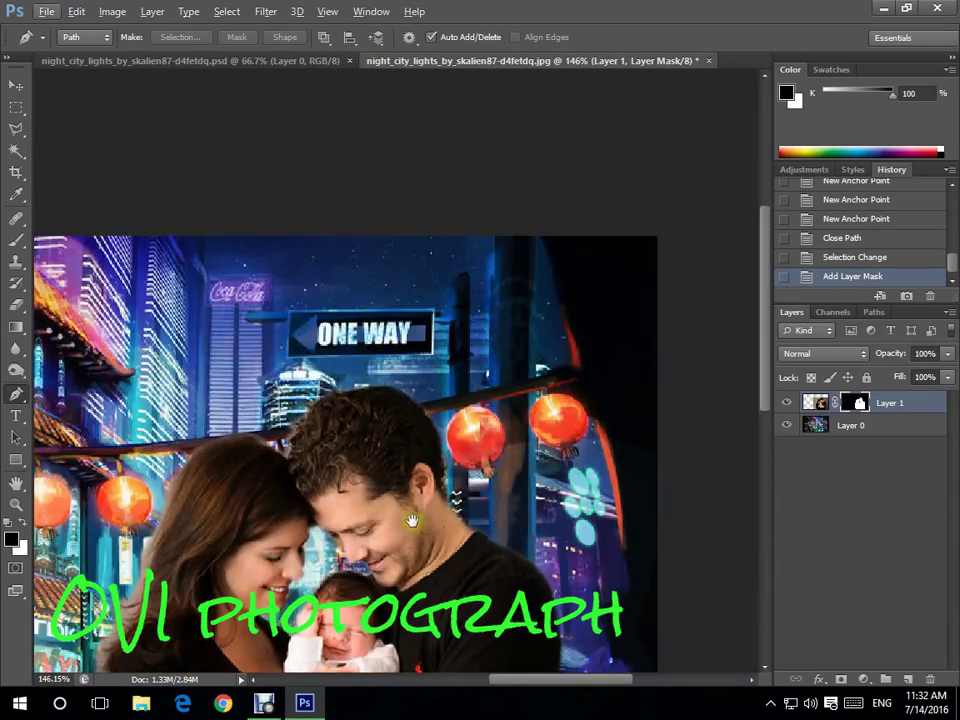
{"action": "scroll", "coordinate": [320, 438], "scroll_direction": "up", "scroll_amount": 2}
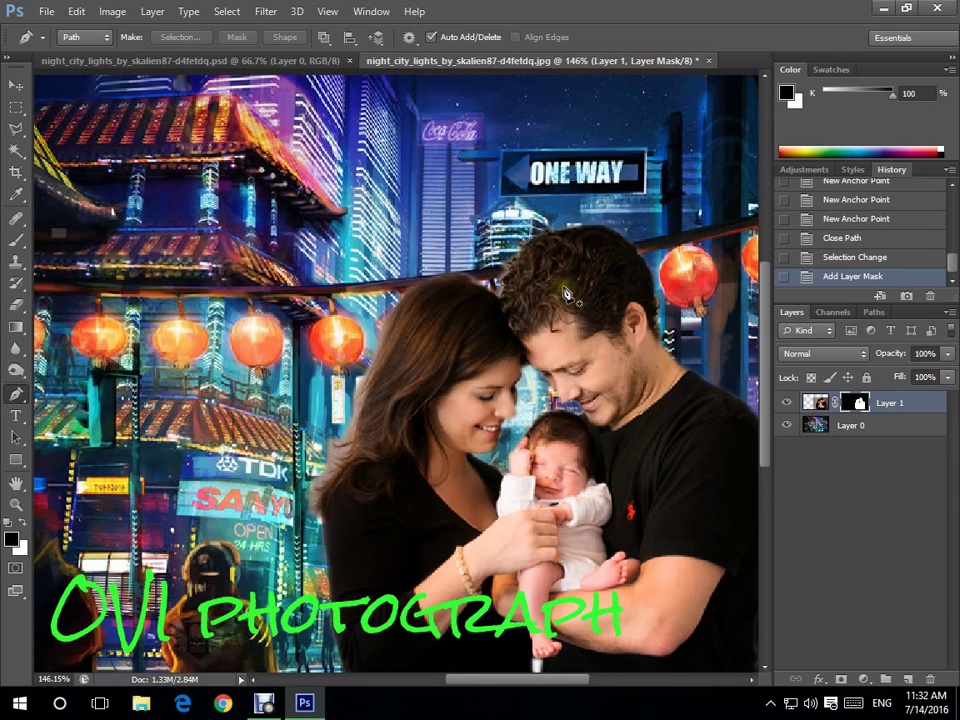
{"action": "scroll", "coordinate": [420, 220], "scroll_direction": "down", "scroll_amount": 2}
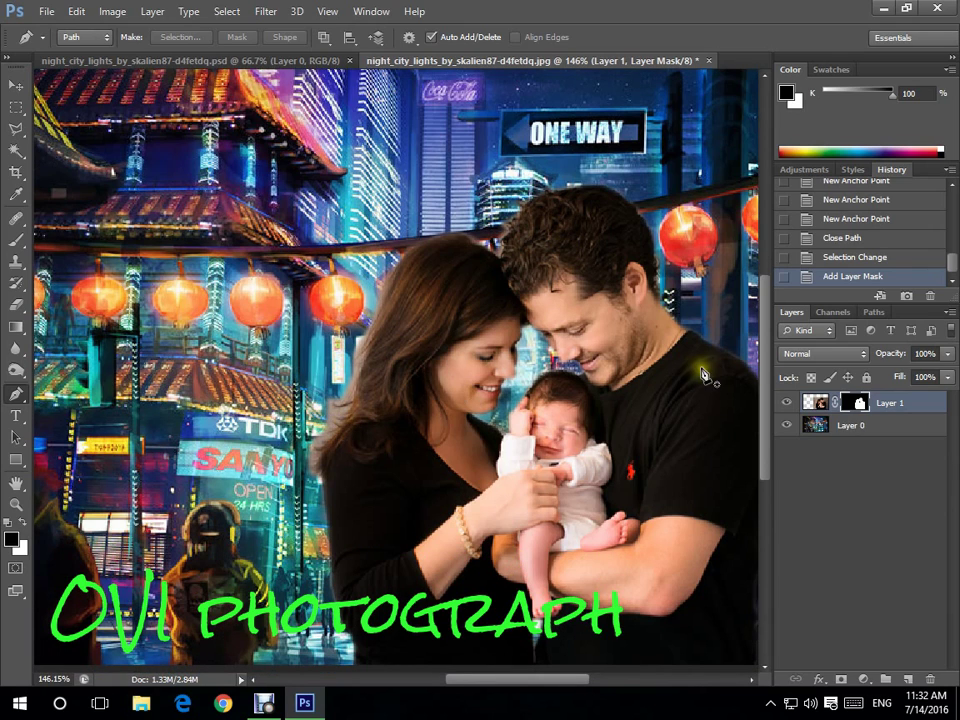
{"action": "left_click", "coordinate": [852, 408]}
{"action": "left_click", "coordinate": [864, 404]}
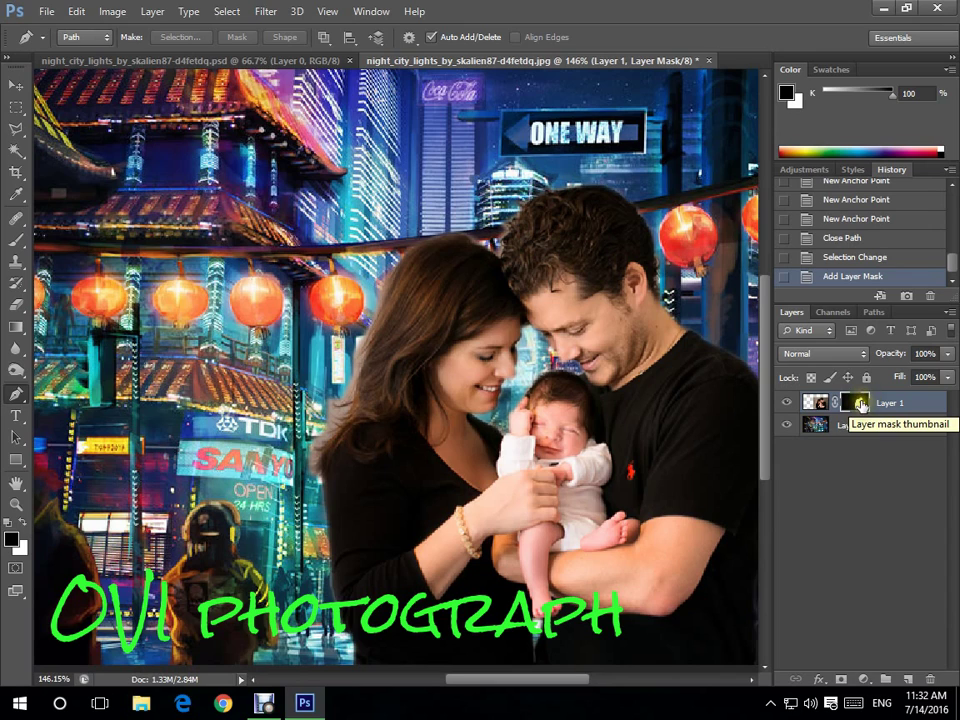
{"action": "left_click", "coordinate": [811, 402]}
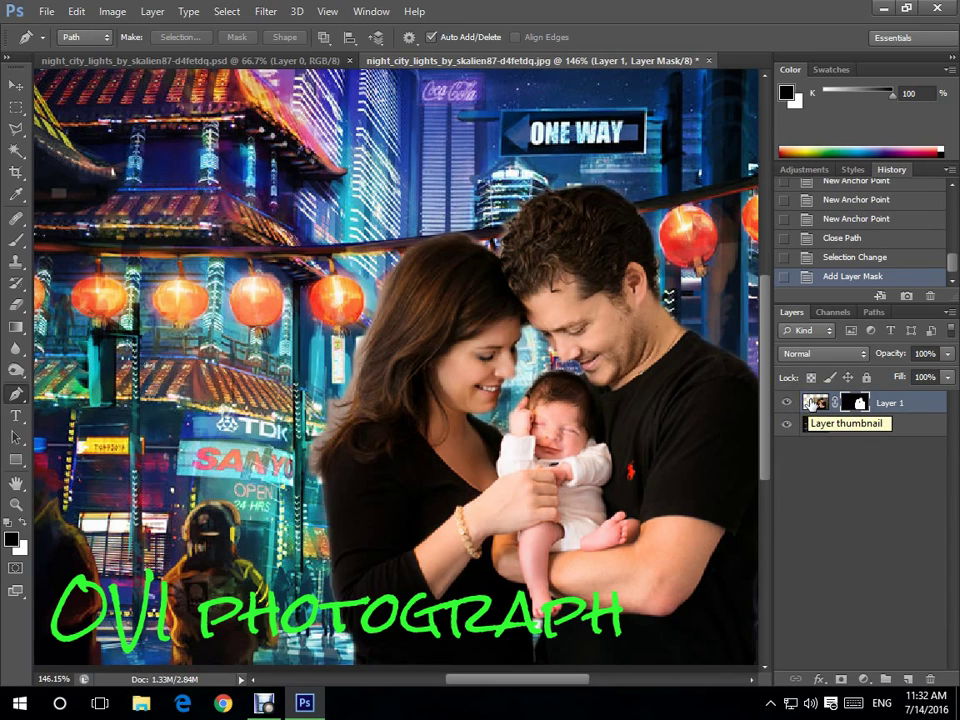
- Refine Layer 1's mask with Smart Radius on, a radius of 3.3 px and Smooth set to 2
{"action": "left_click", "coordinate": [852, 404]}
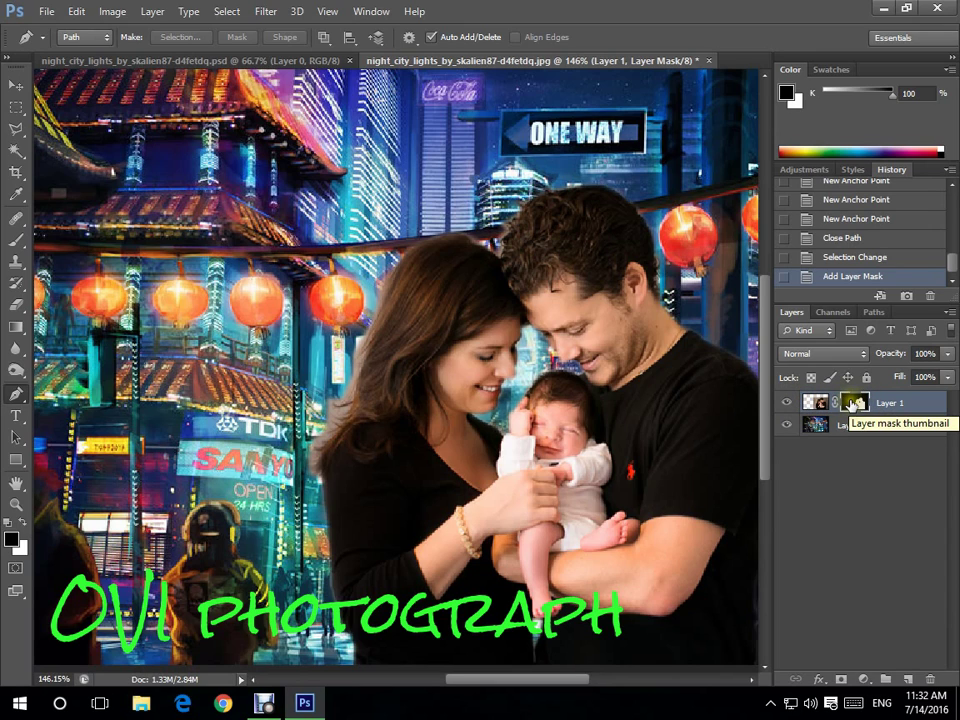
{"action": "right_click", "coordinate": [852, 404]}
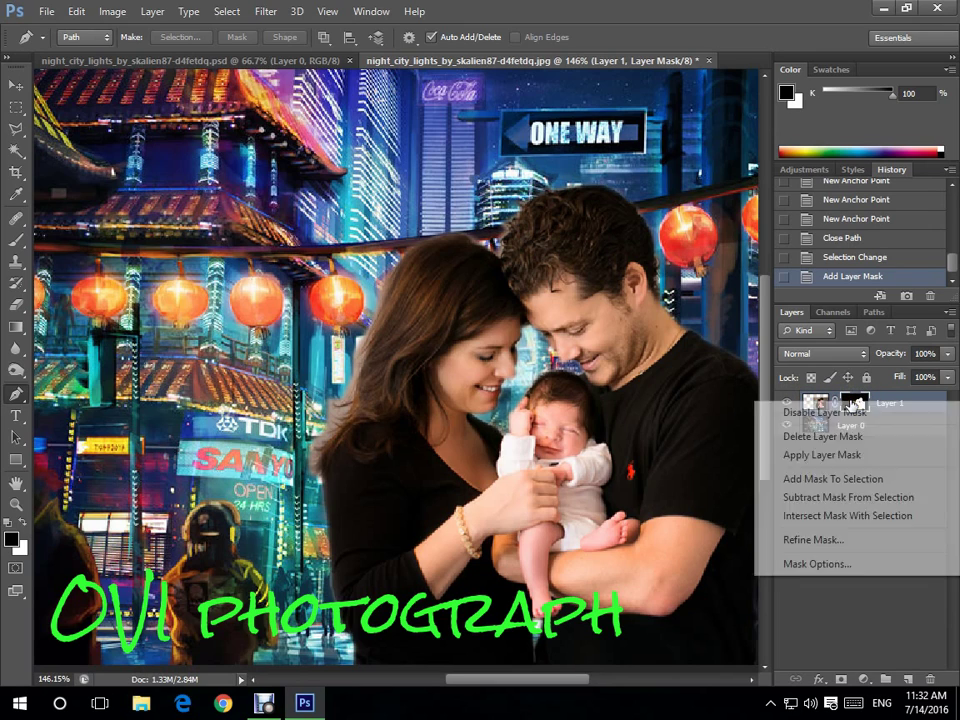
{"action": "left_click", "coordinate": [845, 541]}
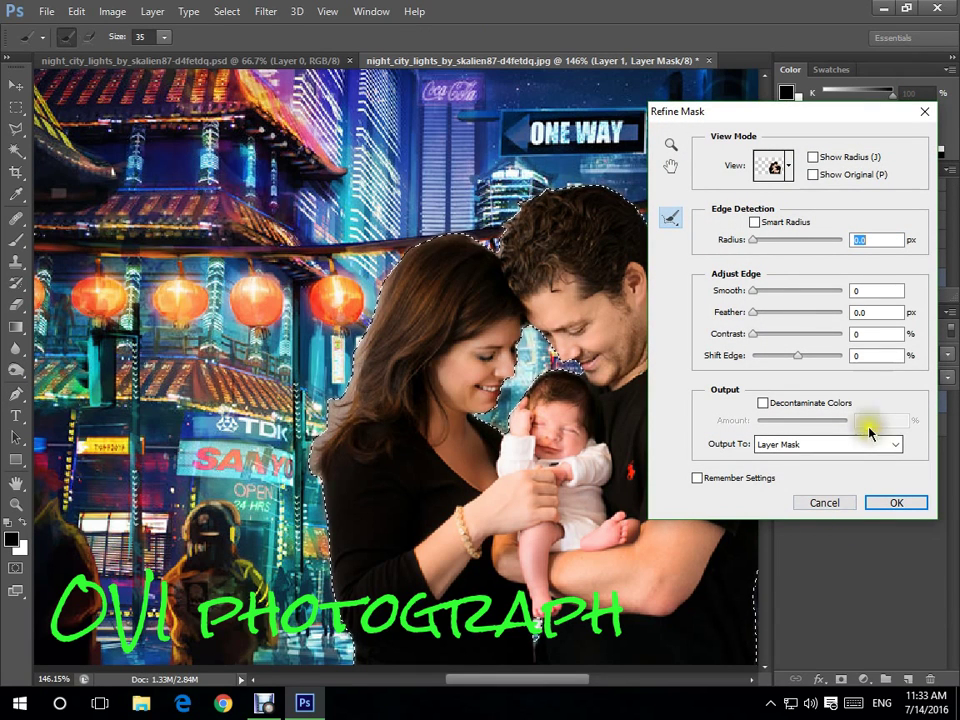
{"action": "left_click", "coordinate": [757, 225]}
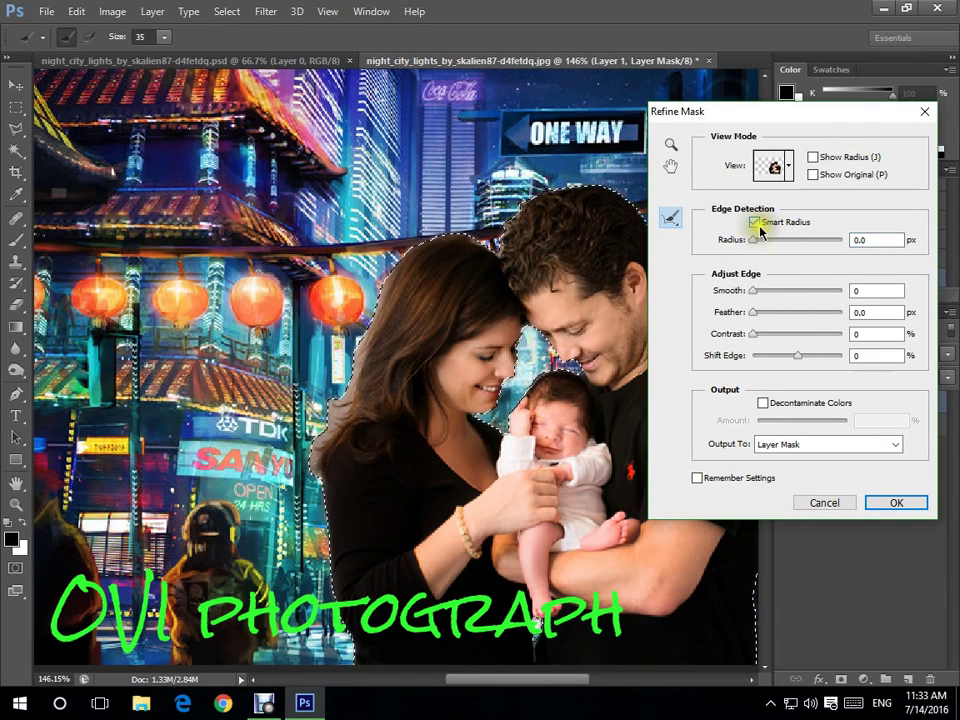
{"action": "left_click_drag", "start_coordinate": [754, 240], "coordinate": [769, 244]}
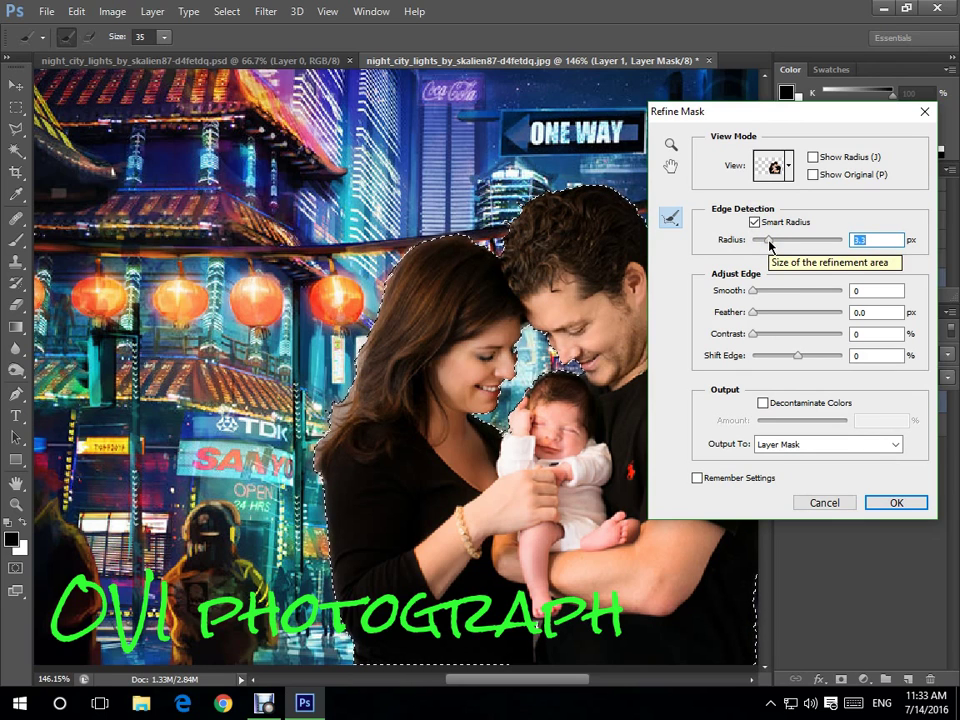
{"action": "left_click_drag", "start_coordinate": [720, 111], "coordinate": [748, 119]}
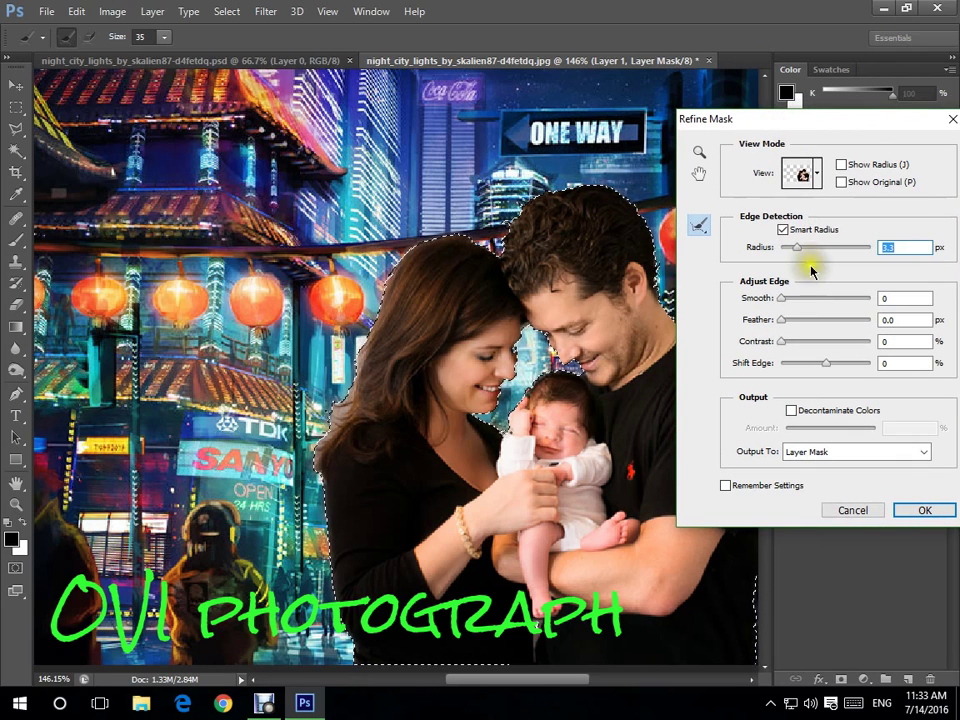
{"action": "left_click", "coordinate": [782, 299]}
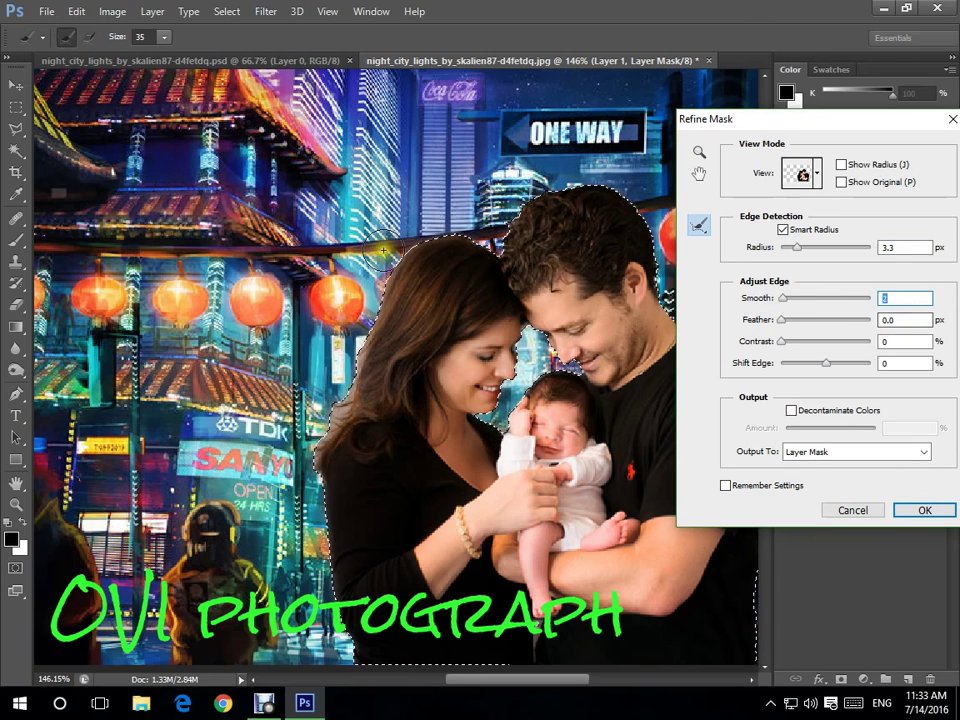
- Brush the edge refinement along the outer edge of the woman's hair and over the man's hair
{"action": "mouse_move", "coordinate": [383, 250]}
{"action": "left_mouse_down"}
{"action": "mouse_move", "coordinate": [328, 289]}
{"action": "mouse_move", "coordinate": [372, 273]}
{"action": "mouse_move", "coordinate": [340, 398]}
{"action": "left_mouse_up"}
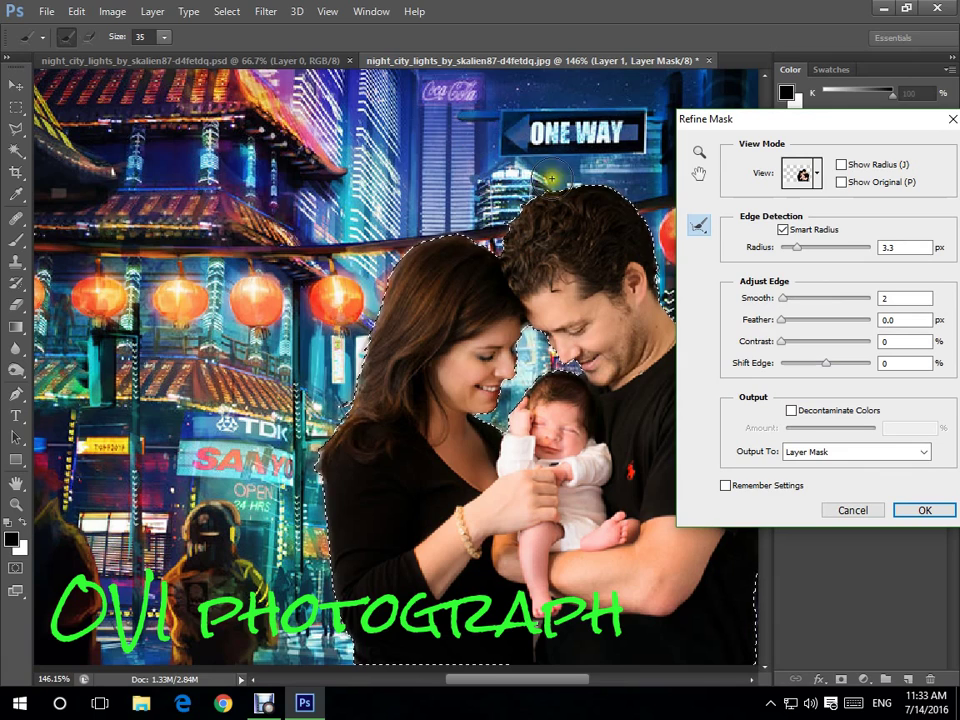
{"action": "mouse_move", "coordinate": [555, 173]}
{"action": "left_mouse_down"}
{"action": "mouse_move", "coordinate": [305, 163]}
{"action": "mouse_move", "coordinate": [297, 178]}
{"action": "left_mouse_up"}
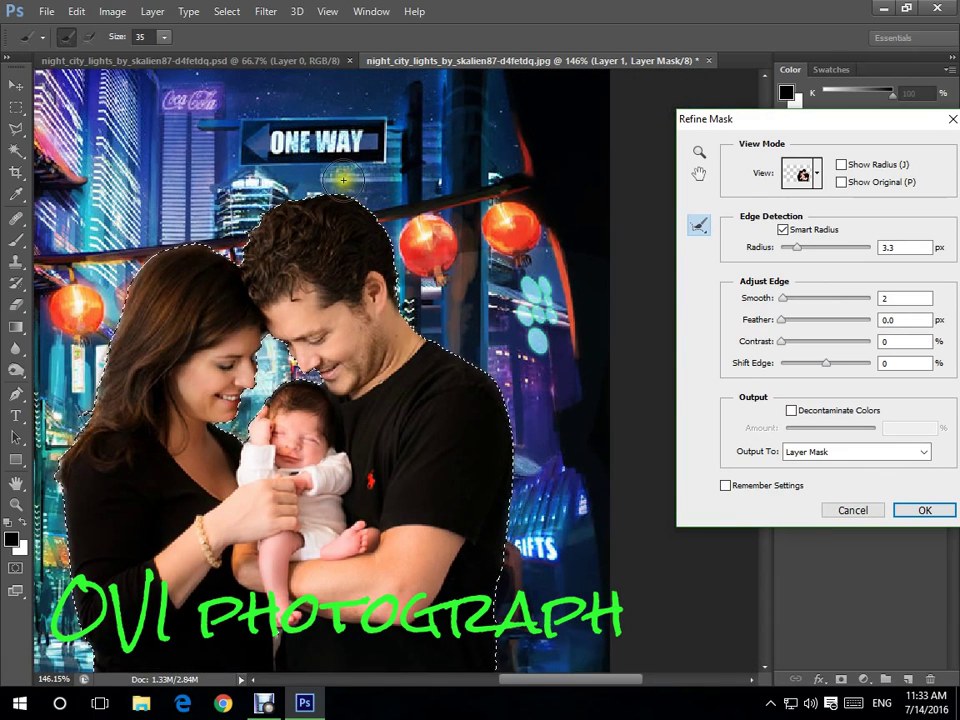
{"action": "mouse_move", "coordinate": [241, 241]}
{"action": "left_mouse_down"}
{"action": "mouse_move", "coordinate": [286, 204]}
{"action": "mouse_move", "coordinate": [353, 198]}
{"action": "mouse_move", "coordinate": [475, 262]}
{"action": "left_mouse_up"}
{"action": "scroll", "coordinate": [340, 208], "scroll_direction": "up", "scroll_amount": 5}
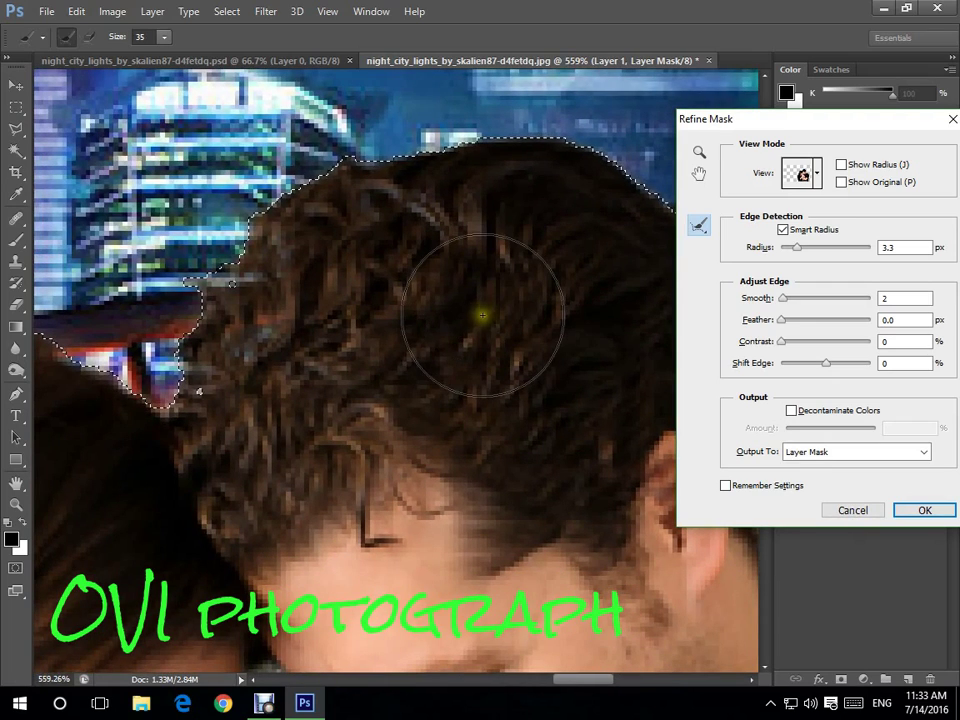
{"action": "mouse_move", "coordinate": [387, 355]}
{"action": "left_mouse_down"}
{"action": "mouse_move", "coordinate": [296, 317]}
{"action": "mouse_move", "coordinate": [294, 375]}
{"action": "mouse_move", "coordinate": [356, 375]}
{"action": "left_mouse_up"}
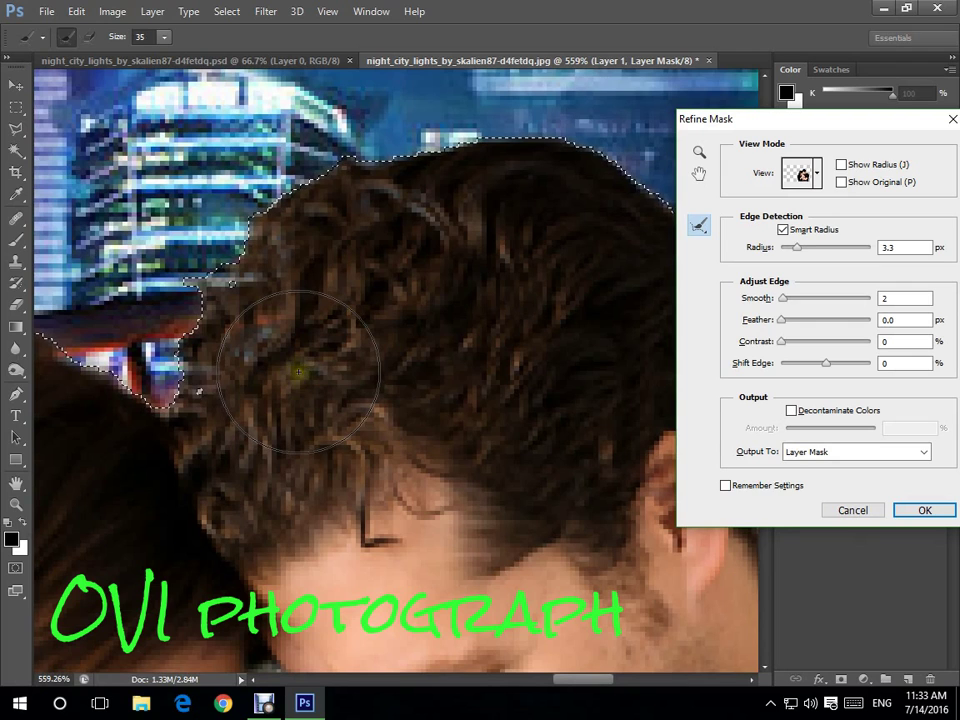
{"action": "mouse_move", "coordinate": [313, 335]}
{"action": "left_mouse_down"}
{"action": "mouse_move", "coordinate": [358, 313]}
{"action": "mouse_move", "coordinate": [347, 285]}
{"action": "mouse_move", "coordinate": [291, 351]}
{"action": "mouse_move", "coordinate": [280, 393]}
{"action": "mouse_move", "coordinate": [306, 349]}
{"action": "mouse_move", "coordinate": [366, 349]}
{"action": "mouse_move", "coordinate": [311, 369]}
{"action": "mouse_move", "coordinate": [383, 290]}
{"action": "mouse_move", "coordinate": [317, 401]}
{"action": "mouse_move", "coordinate": [340, 395]}
{"action": "left_mouse_up"}
- Examine the refined edge around the man's neck and shoulder, the woman's back and hair, and the gap between the faces
{"action": "mouse_move", "coordinate": [511, 387]}
{"action": "left_mouse_down"}
{"action": "mouse_move", "coordinate": [280, 376]}
{"action": "mouse_move", "coordinate": [298, 290]}
{"action": "mouse_move", "coordinate": [124, 210]}
{"action": "left_mouse_up"}
{"action": "left_click_drag", "start_coordinate": [427, 372], "coordinate": [441, 276]}
{"action": "left_click_drag", "start_coordinate": [579, 544], "coordinate": [317, 405]}
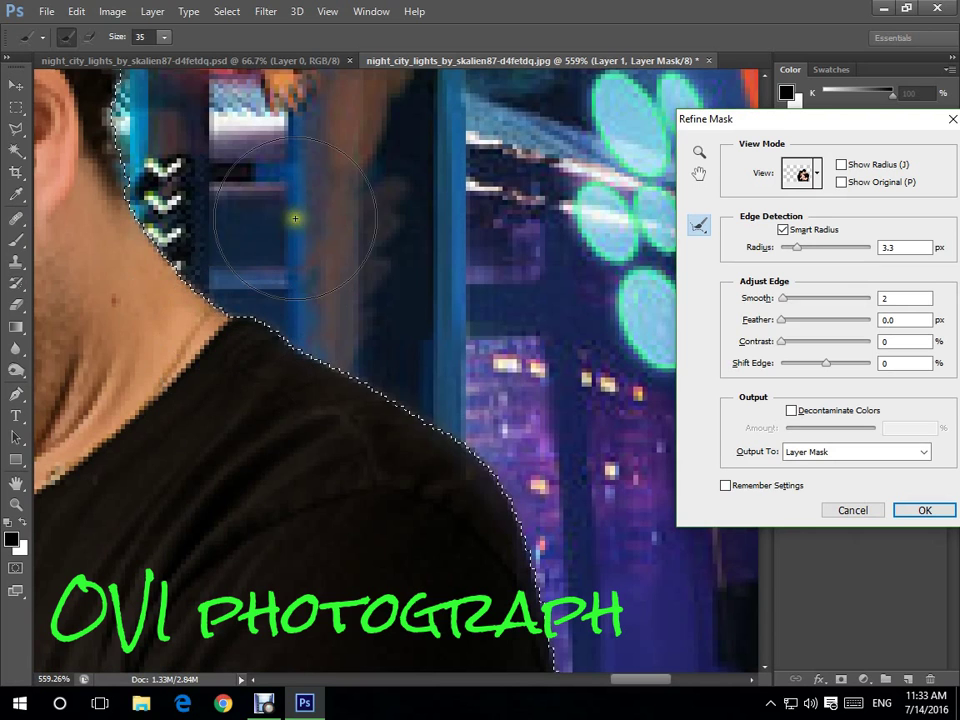
{"action": "left_click_drag", "start_coordinate": [466, 442], "coordinate": [268, 90]}
{"action": "left_click_drag", "start_coordinate": [420, 520], "coordinate": [762, 645]}
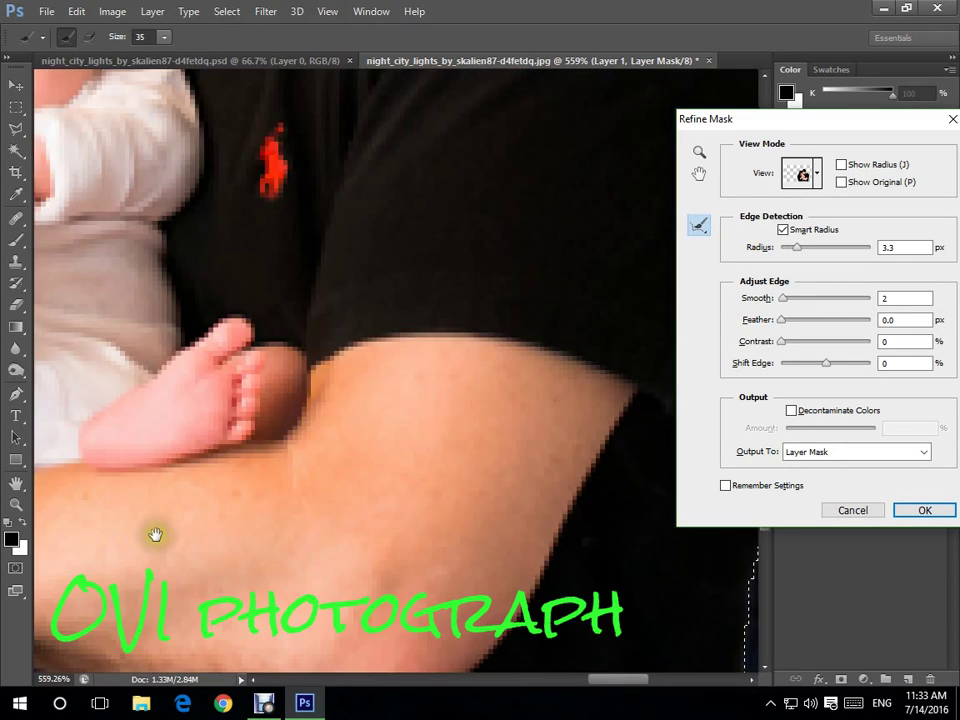
{"action": "left_click_drag", "start_coordinate": [116, 553], "coordinate": [700, 430]}
{"action": "left_click_drag", "start_coordinate": [195, 482], "coordinate": [707, 564]}
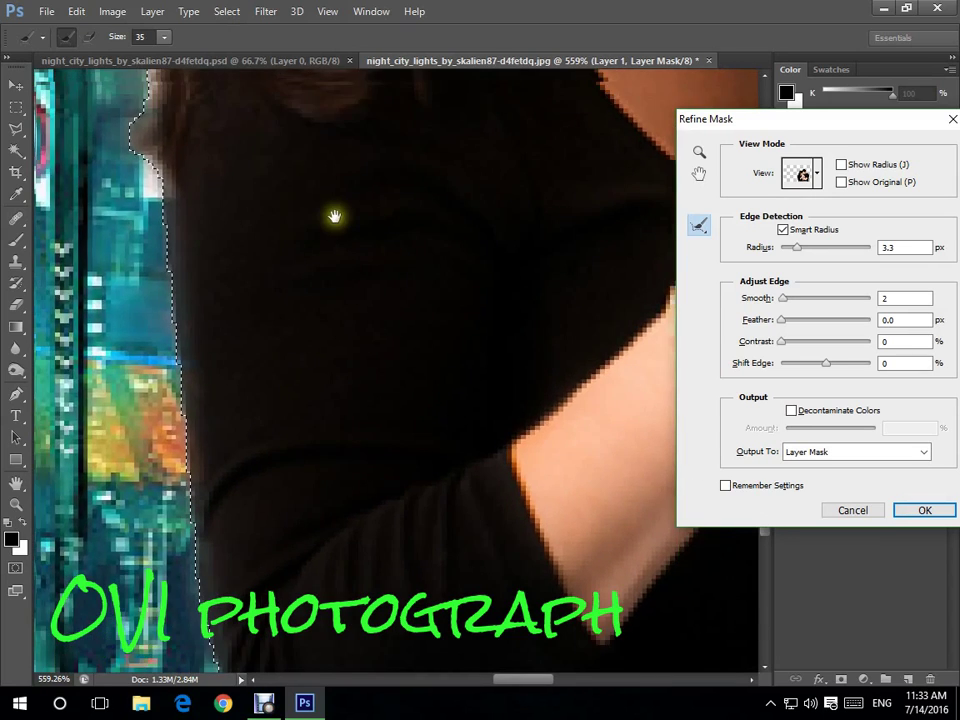
{"action": "left_click_drag", "start_coordinate": [334, 214], "coordinate": [199, 499]}
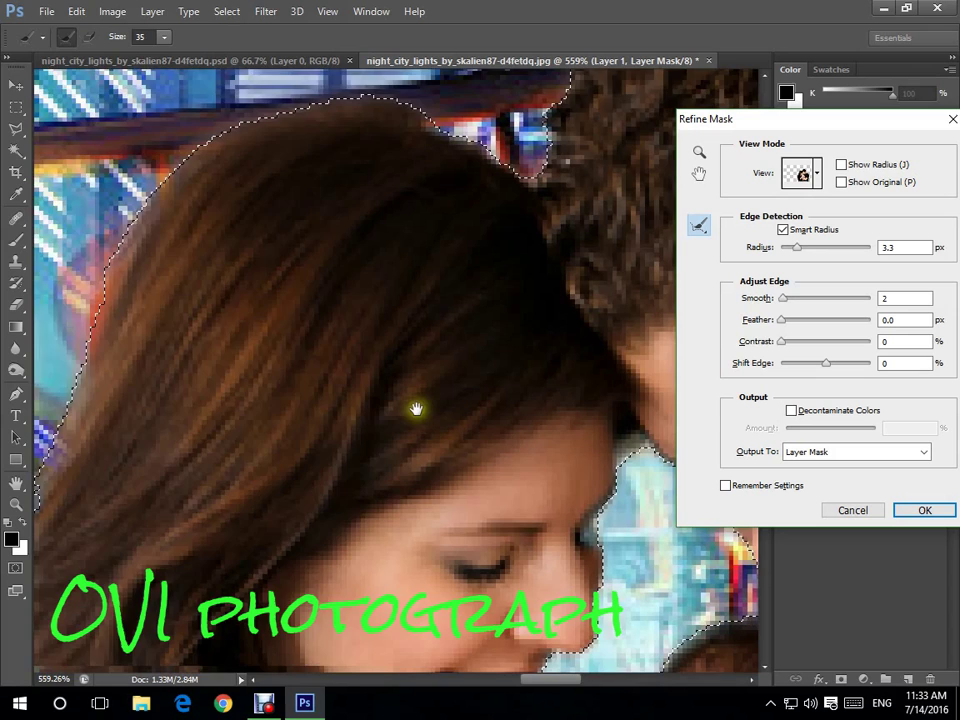
{"action": "left_click_drag", "start_coordinate": [416, 409], "coordinate": [66, 348]}
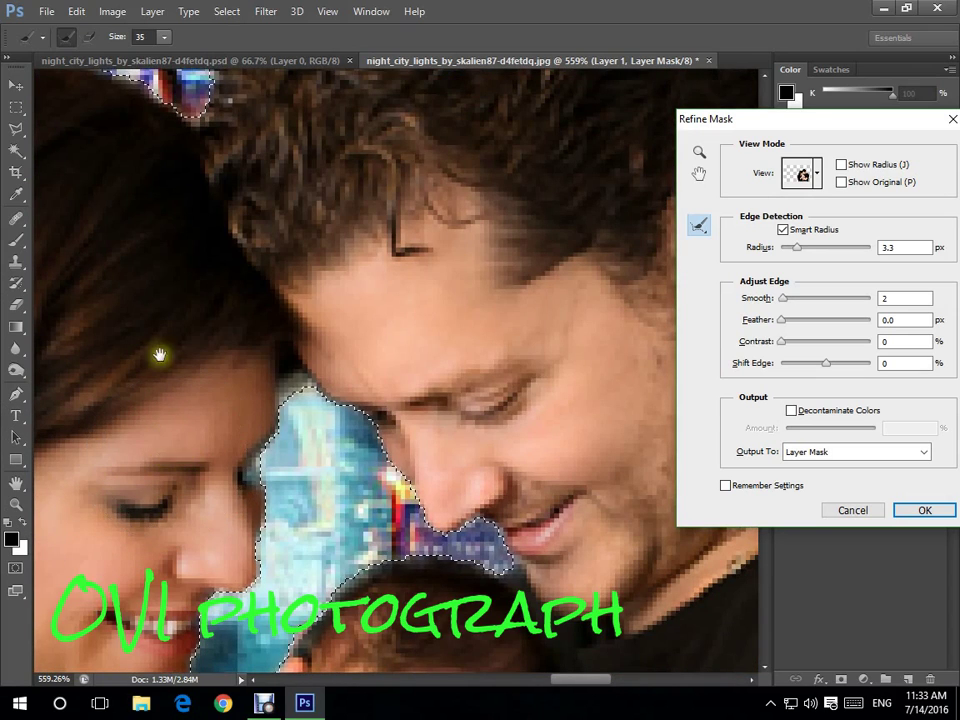
{"action": "mouse_move", "coordinate": [156, 349]}
{"action": "left_mouse_down"}
{"action": "mouse_move", "coordinate": [156, 306]}
{"action": "mouse_move", "coordinate": [249, 146]}
{"action": "mouse_move", "coordinate": [251, 212]}
{"action": "left_mouse_up"}
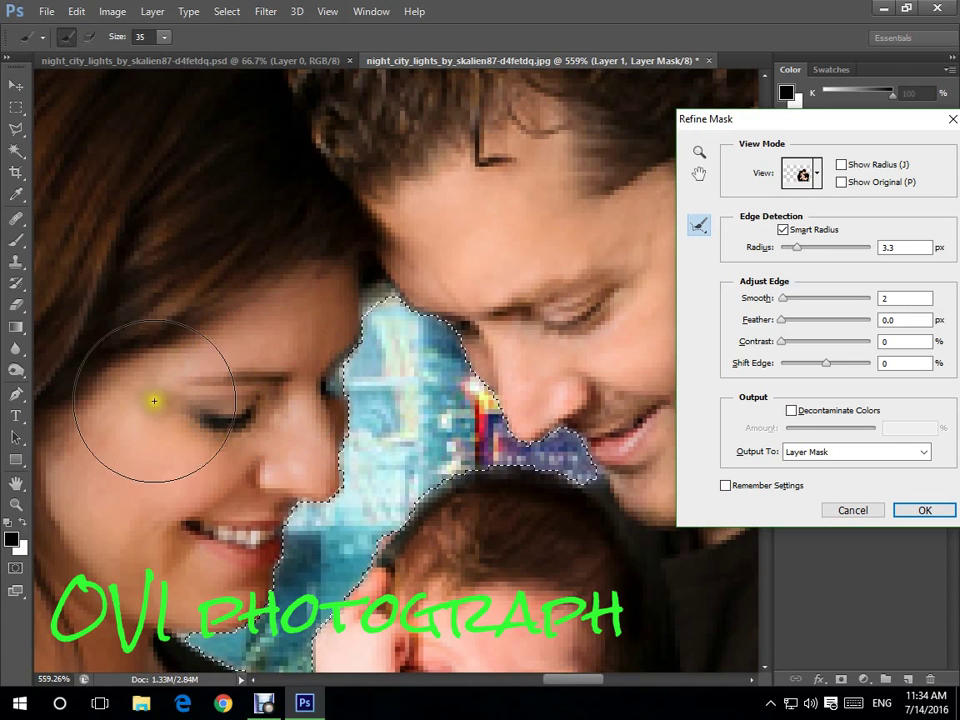
- Erase the stray refinement area from the woman's face
{"action": "key", "text": "alt"}
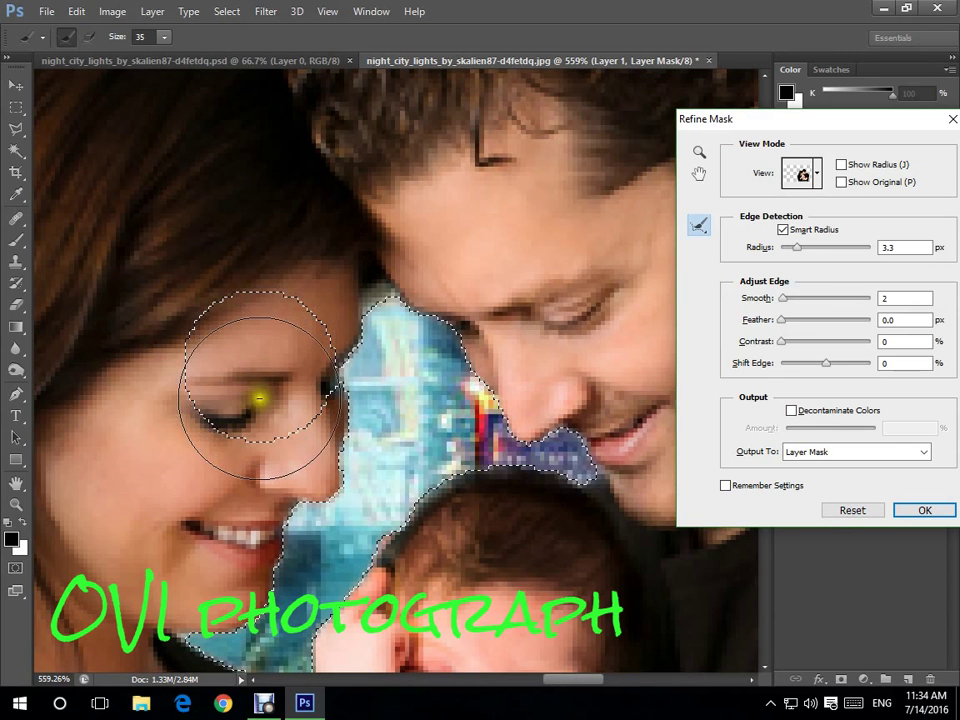
{"action": "mouse_move", "coordinate": [258, 398]}
{"action": "left_mouse_down"}
{"action": "mouse_move", "coordinate": [216, 381]}
{"action": "mouse_move", "coordinate": [251, 364]}
{"action": "mouse_move", "coordinate": [260, 398]}
{"action": "mouse_move", "coordinate": [214, 407]}
{"action": "mouse_move", "coordinate": [229, 375]}
{"action": "mouse_move", "coordinate": [237, 427]}
{"action": "mouse_move", "coordinate": [79, 443]}
{"action": "left_mouse_up"}
{"action": "scroll", "coordinate": [81, 445], "scroll_direction": "down", "scroll_amount": 1}
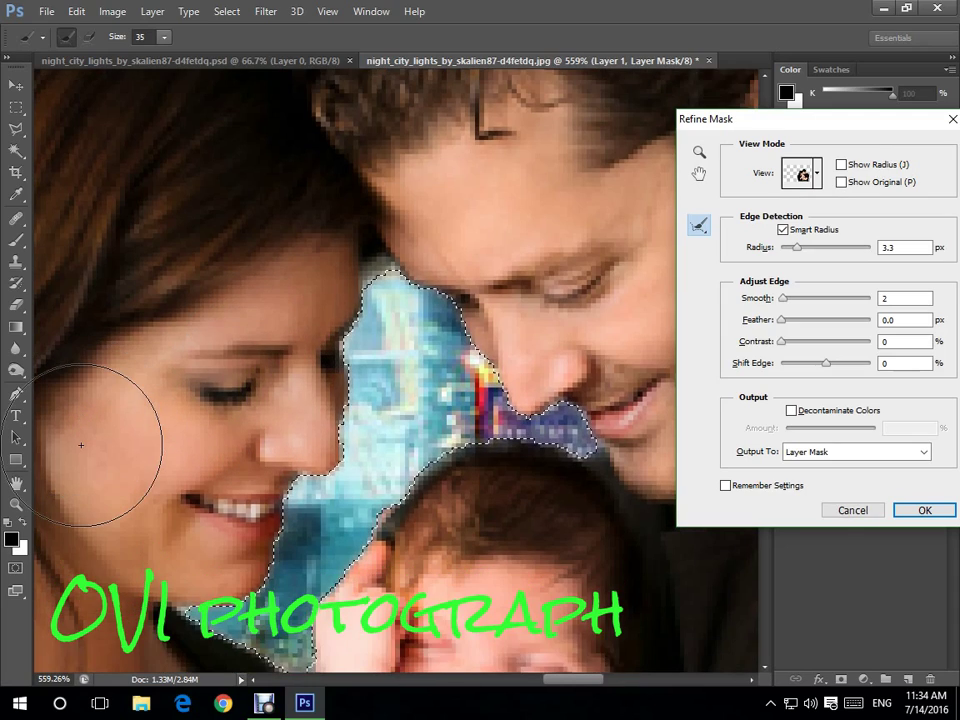
{"action": "scroll", "coordinate": [240, 375], "scroll_direction": "down", "scroll_amount": 1}
{"action": "scroll", "coordinate": [242, 372], "scroll_direction": "down", "scroll_amount": 2}
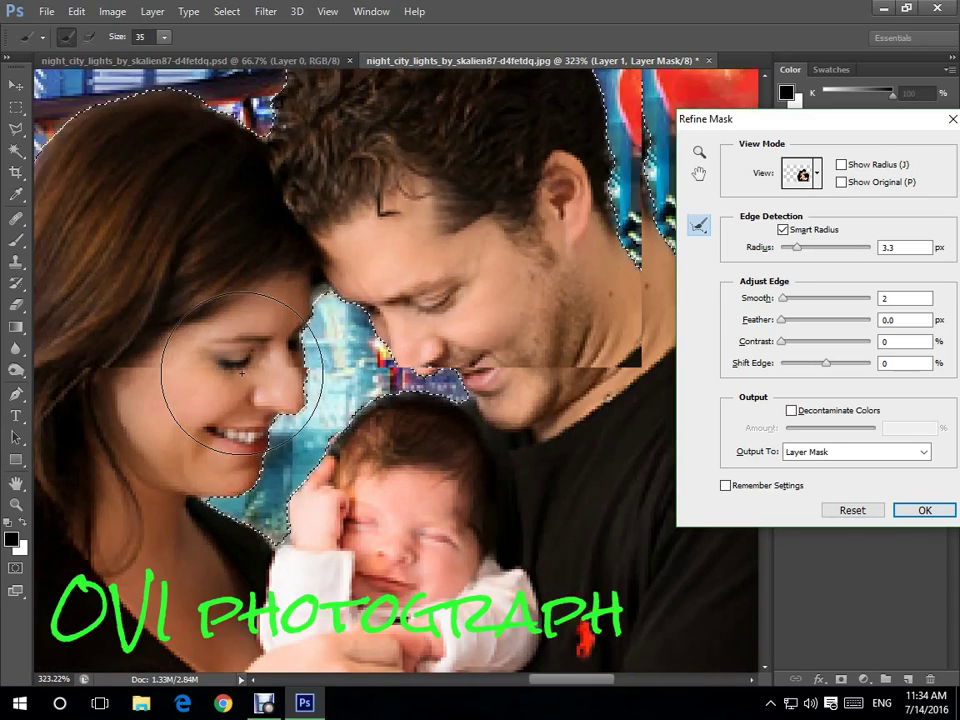
{"action": "scroll", "coordinate": [242, 372], "scroll_direction": "down", "scroll_amount": 4}
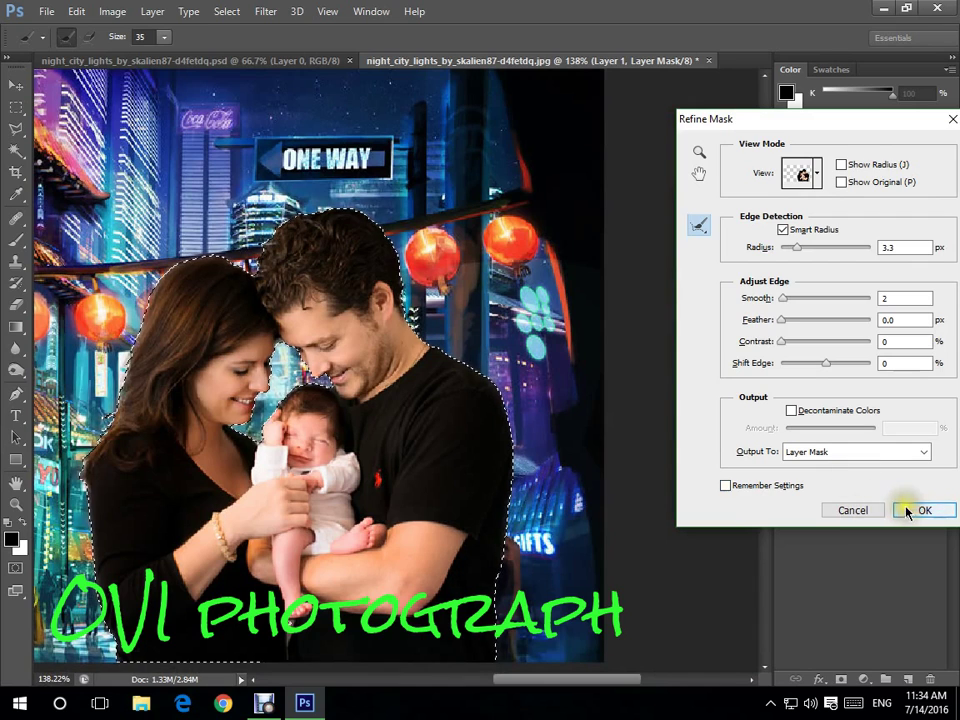
- Apply the refined mask to Layer 1 and make Layer 0 the active layer
{"action": "left_click", "coordinate": [908, 511]}
{"action": "scroll", "coordinate": [615, 487], "scroll_direction": "down", "scroll_amount": 1}
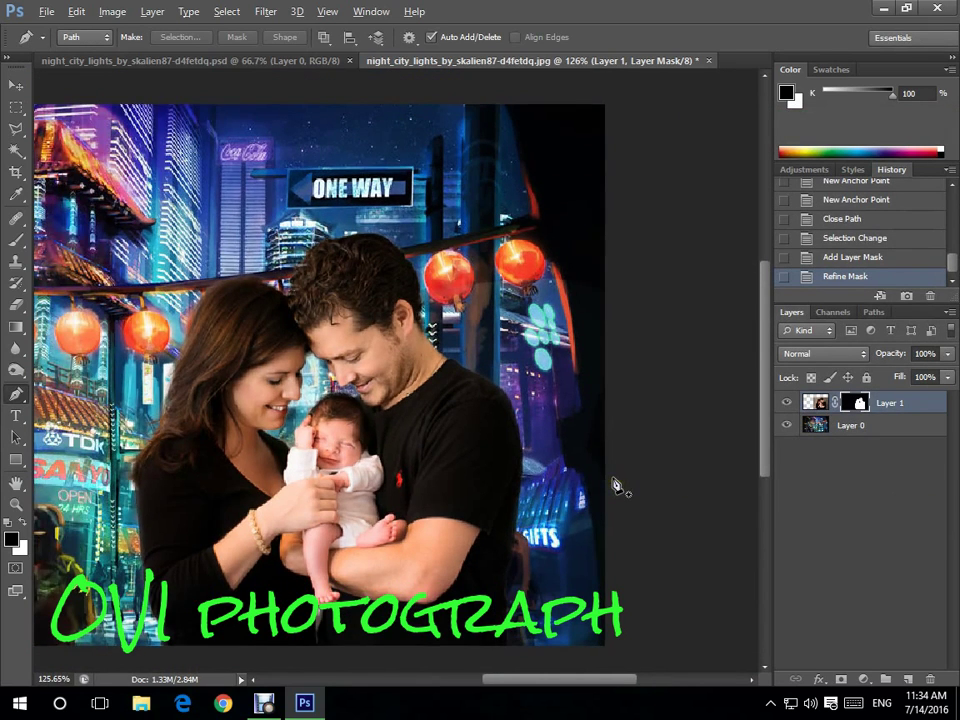
{"action": "scroll", "coordinate": [460, 358], "scroll_direction": "down", "scroll_amount": 4}
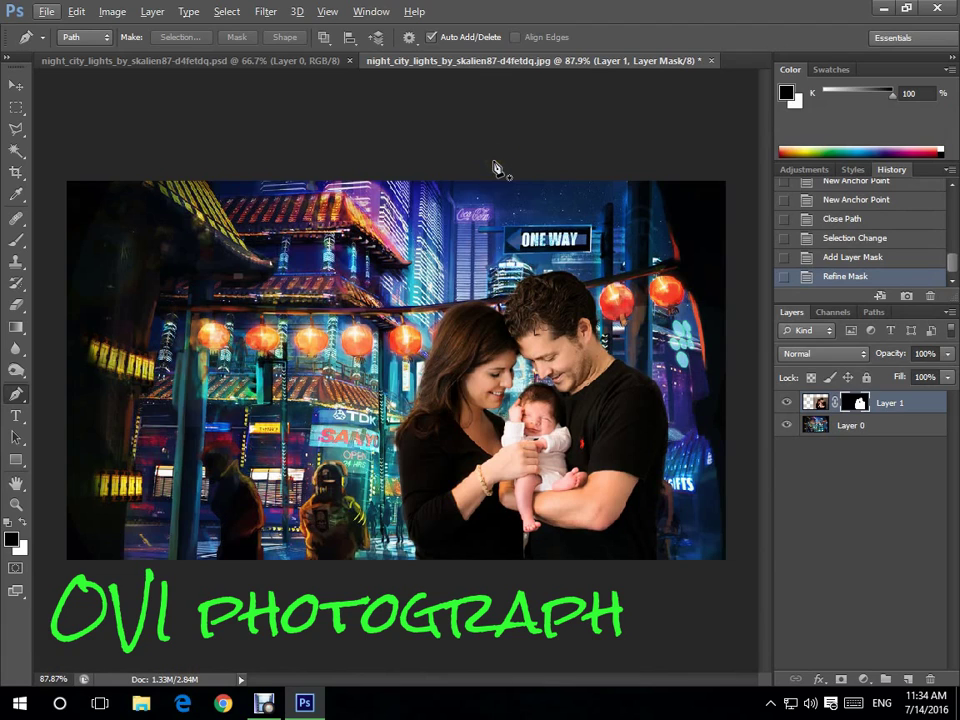
{"action": "left_click", "coordinate": [838, 429]}
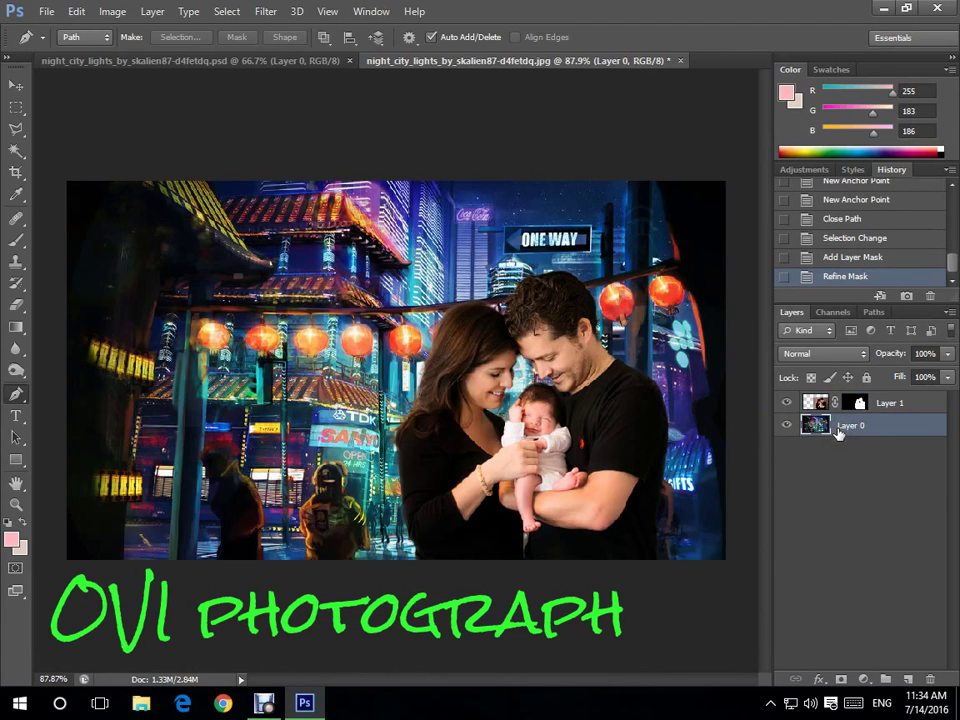
{"action": "left_click", "coordinate": [268, 11]}
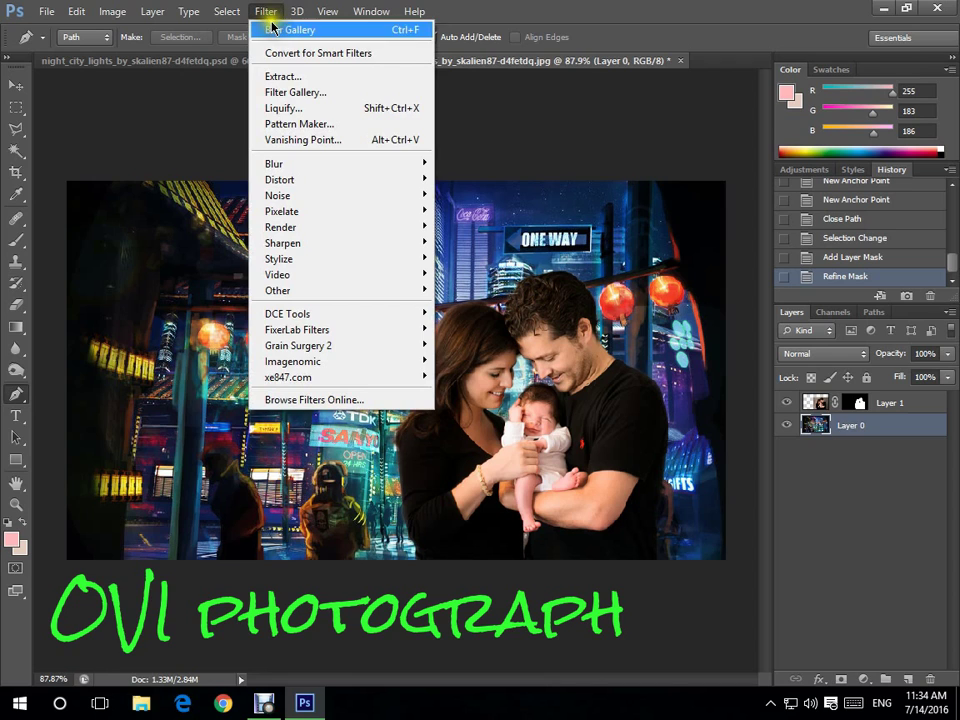
{"action": "mouse_move", "coordinate": [339, 157]}
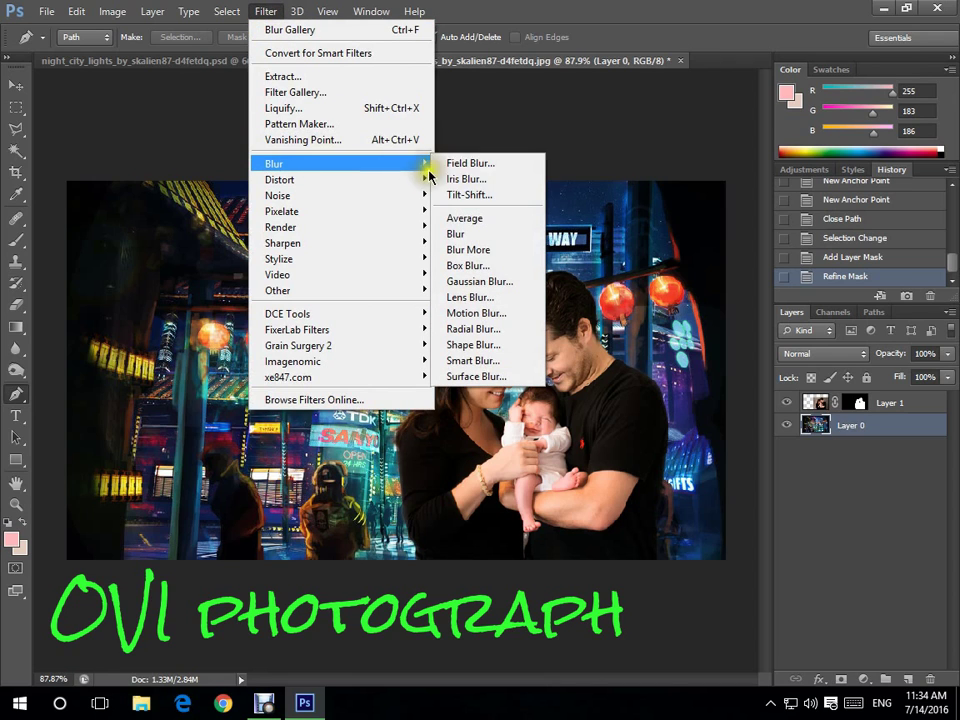
{"action": "left_click", "coordinate": [505, 285]}
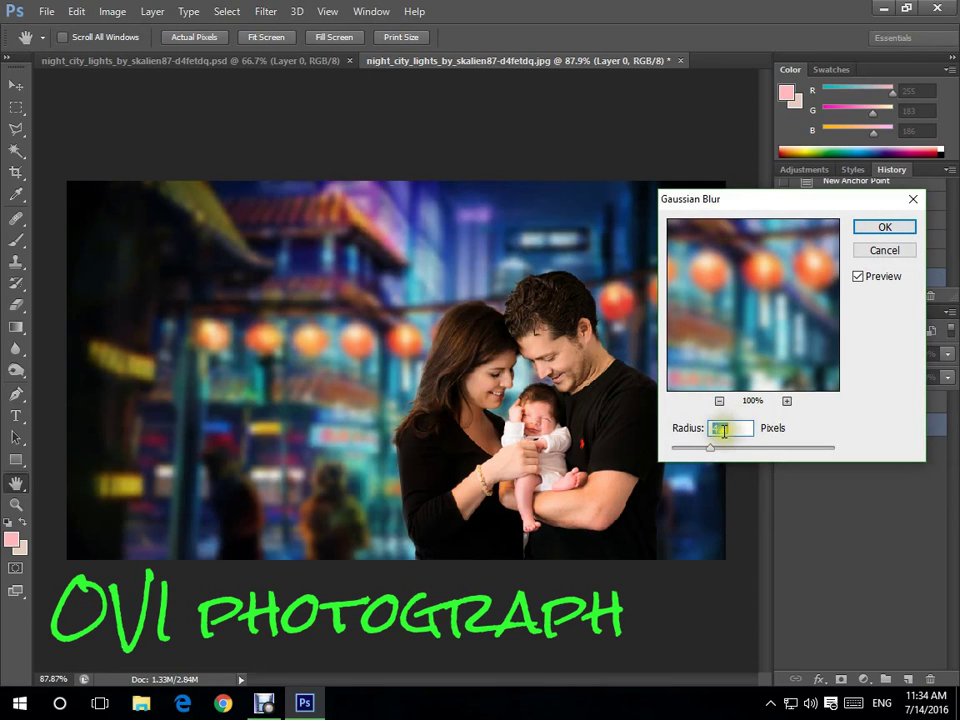
{"action": "left_click", "coordinate": [909, 201]}
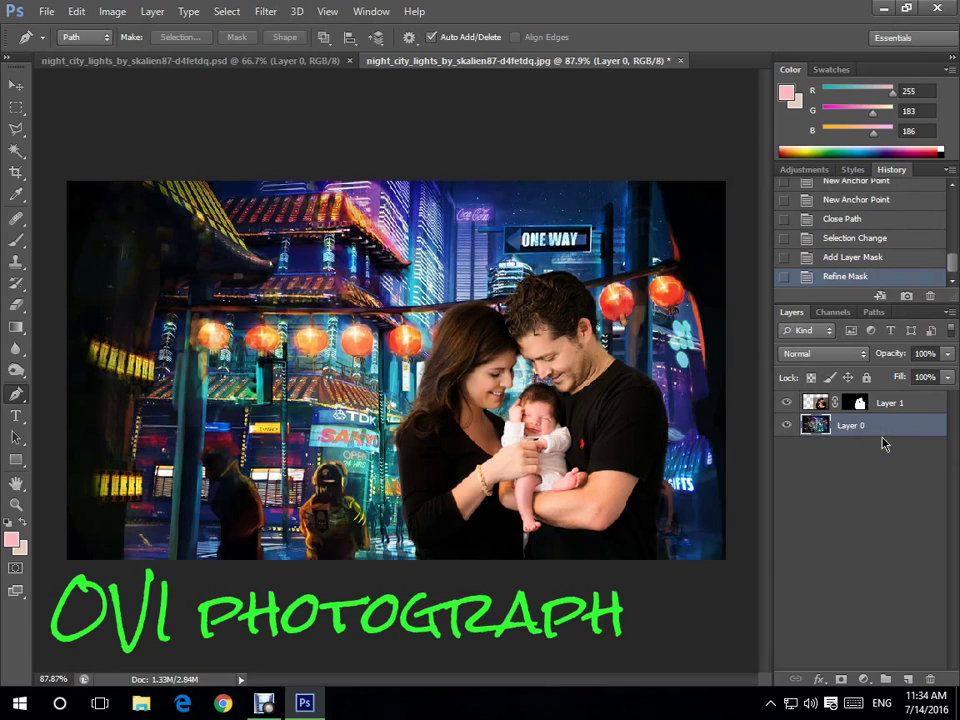
- Duplicate Layer 0 and apply a Gaussian Blur to the copy
{"action": "key", "text": "ctrl+j"}
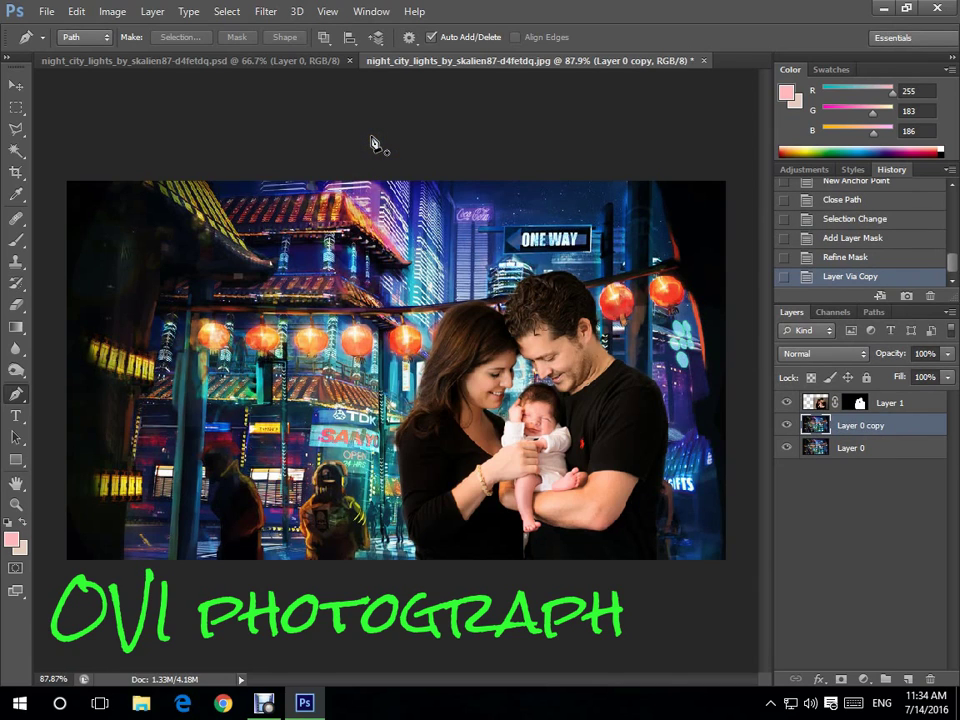
{"action": "left_click", "coordinate": [273, 16]}
{"action": "mouse_move", "coordinate": [420, 164]}
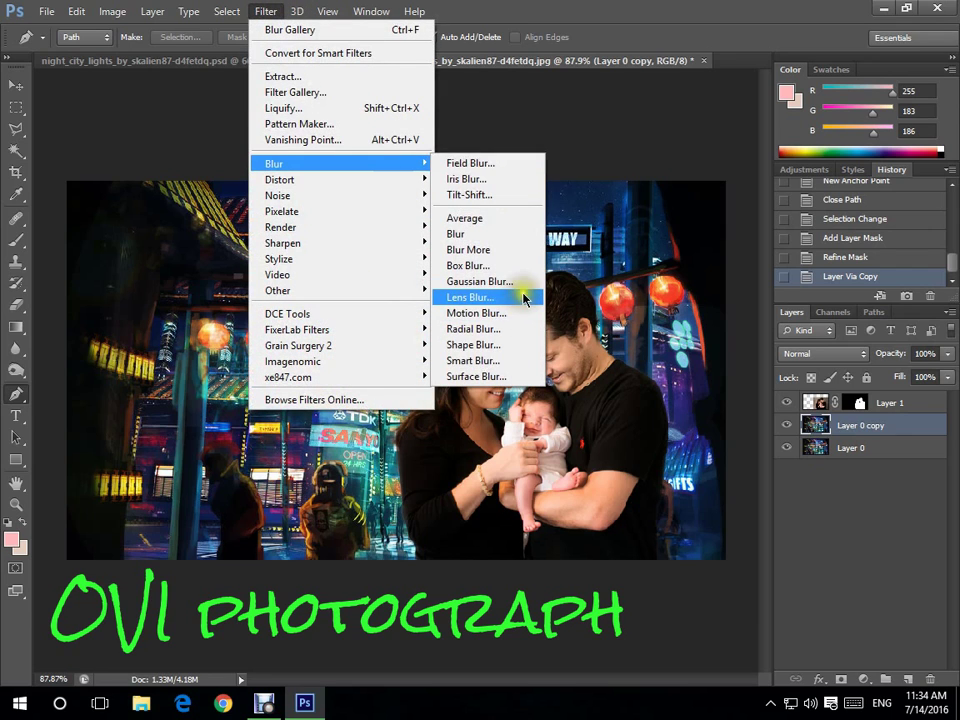
{"action": "left_click", "coordinate": [490, 282]}
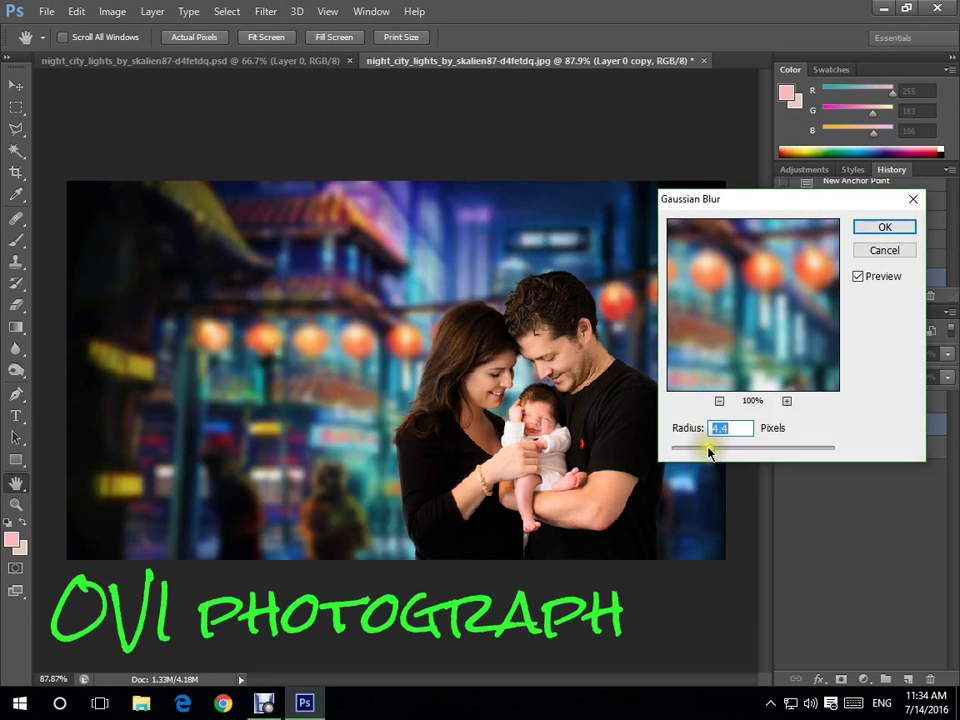
{"action": "left_click_drag", "start_coordinate": [708, 446], "coordinate": [715, 452]}
{"action": "key", "text": "Return"}
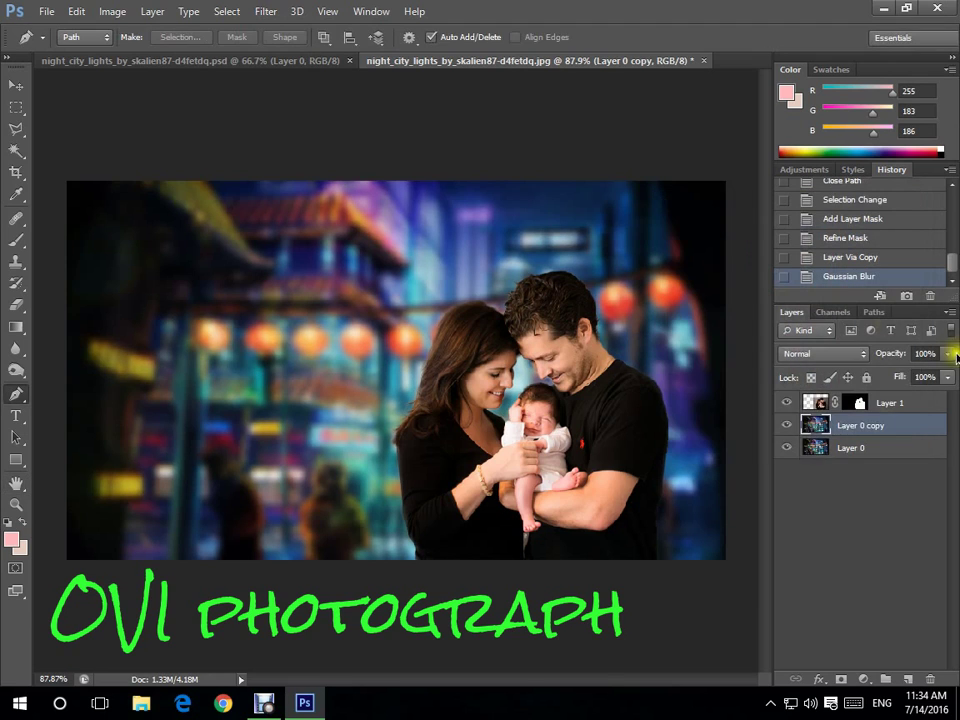
- Hide Layer 0 copy, make Layer 0 the active layer and start a Field Blur on it
{"action": "left_click", "coordinate": [787, 426]}
{"action": "left_click", "coordinate": [855, 450]}
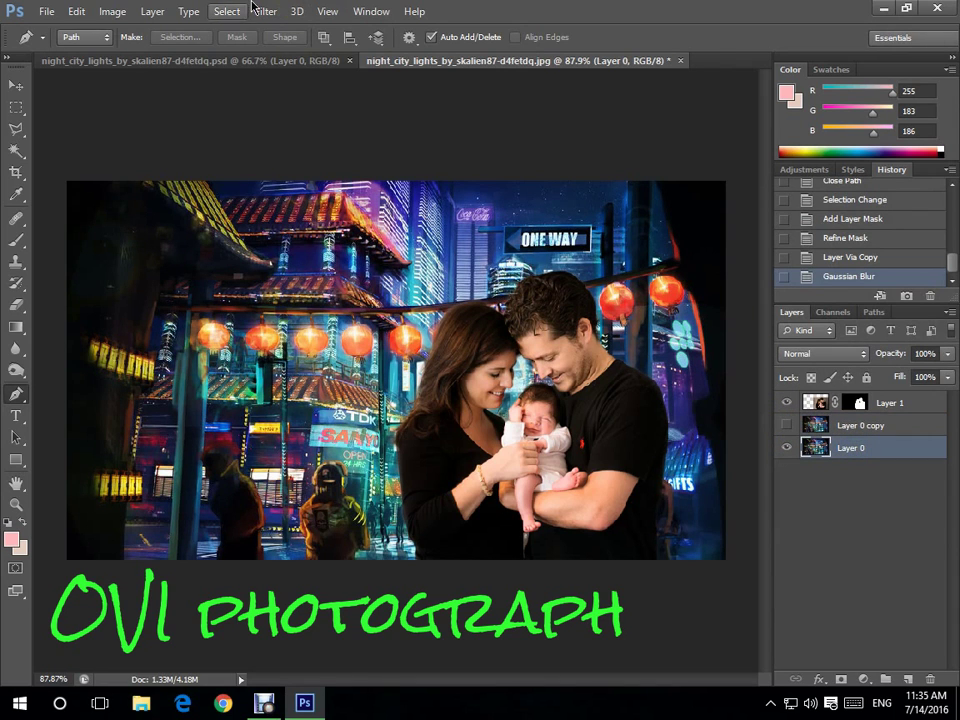
{"action": "left_click", "coordinate": [263, 12]}
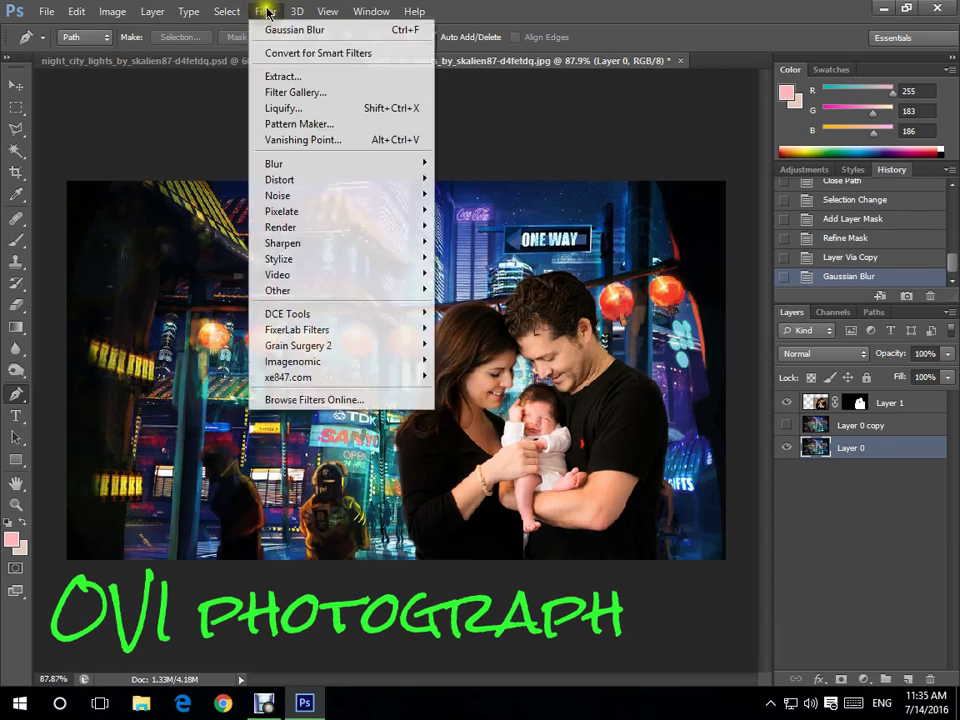
{"action": "mouse_move", "coordinate": [338, 170]}
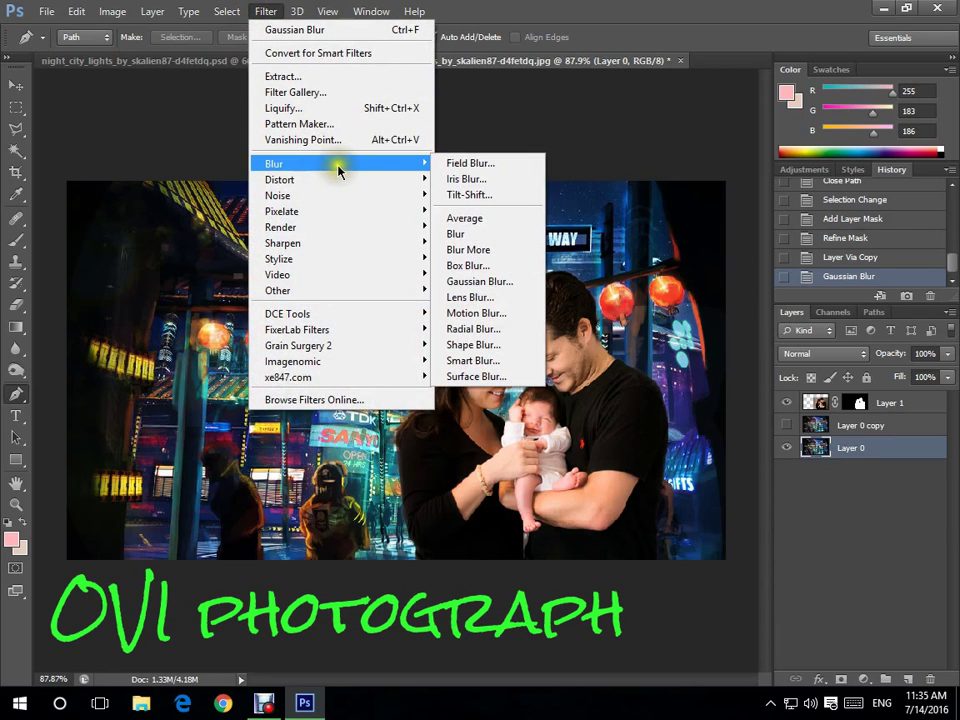
{"action": "left_click", "coordinate": [497, 164]}
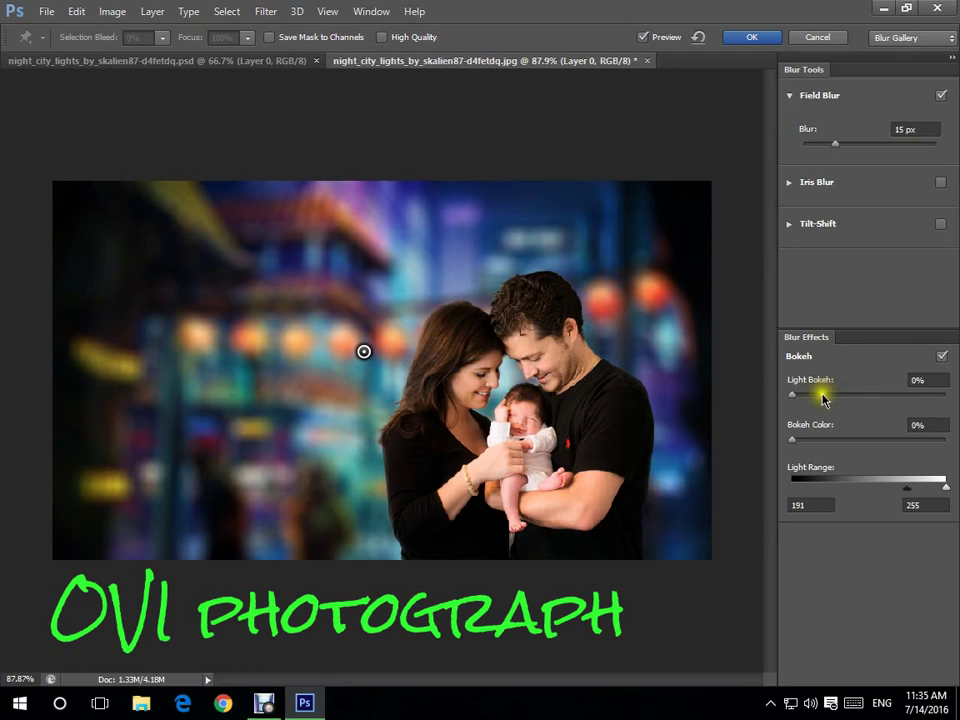
- Set the Field Blur's light bokeh to 29% and its bokeh color to 12%
{"action": "left_click", "coordinate": [793, 401]}
{"action": "left_click_drag", "start_coordinate": [797, 398], "coordinate": [850, 395]}
{"action": "left_click", "coordinate": [838, 396]}
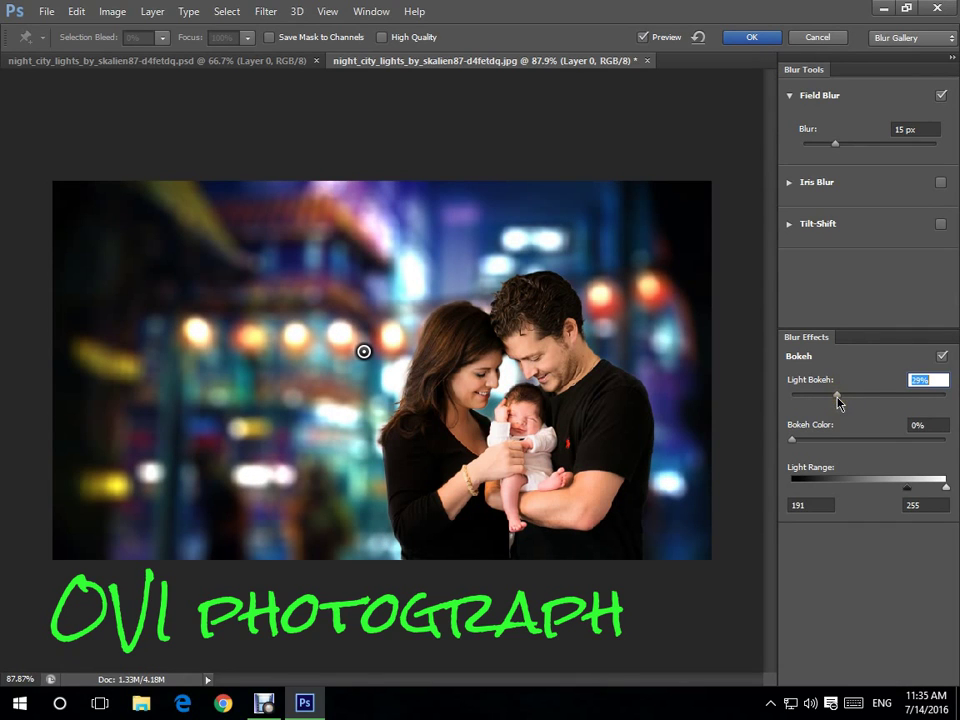
{"action": "left_click_drag", "start_coordinate": [797, 444], "coordinate": [808, 443]}
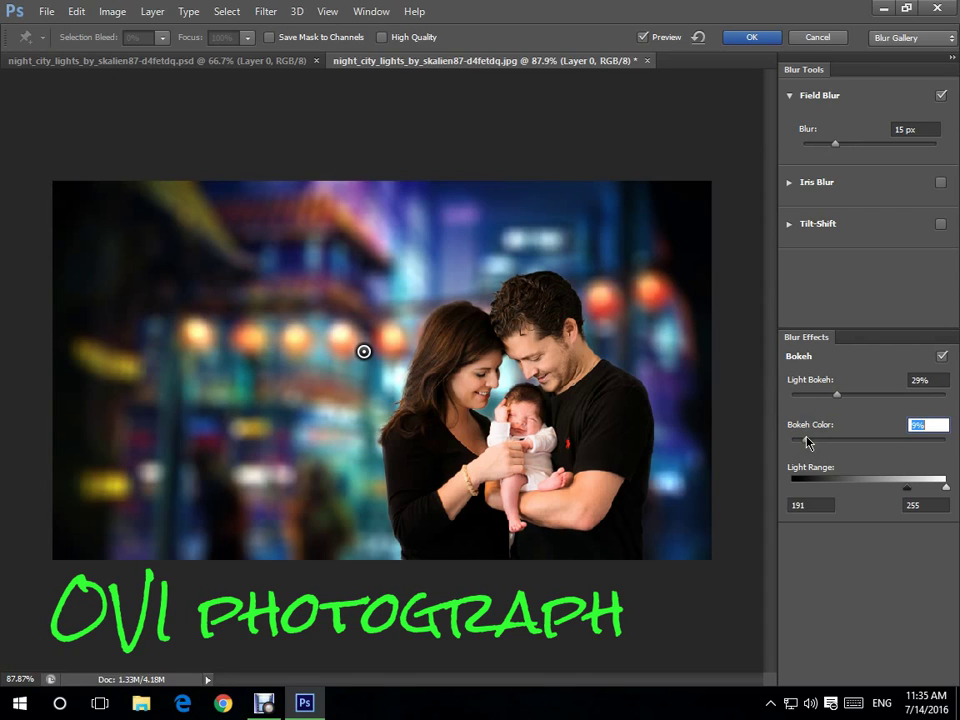
{"action": "left_click_drag", "start_coordinate": [808, 443], "coordinate": [812, 444]}
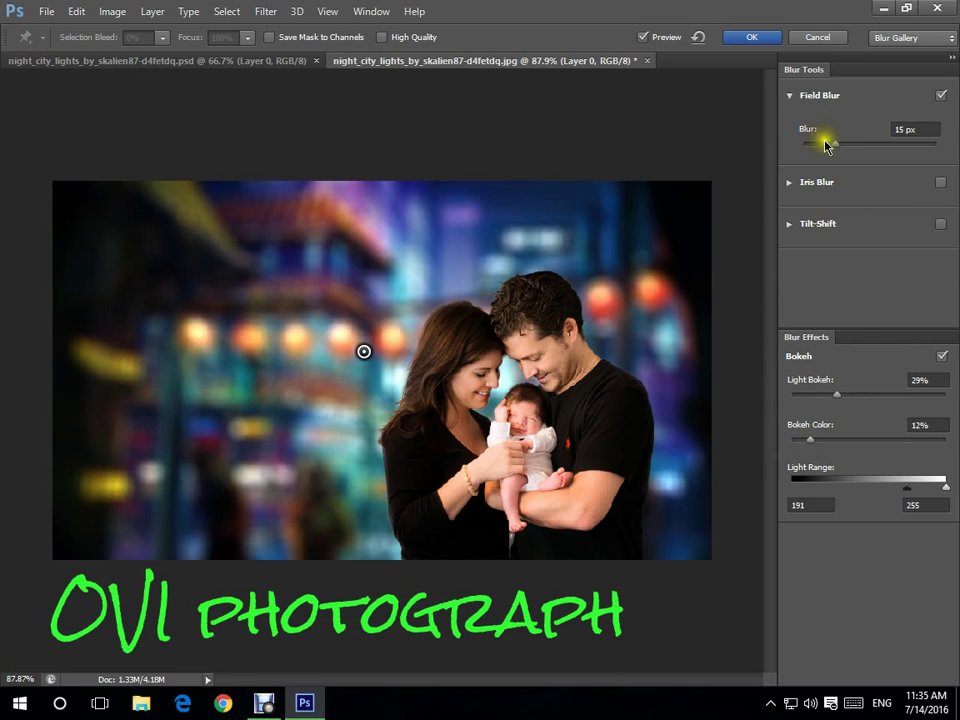
- Shift the blur pin slightly down and to the left, set the Field Blur amount to 13 px and apply it to Layer 0
{"action": "left_click_drag", "start_coordinate": [845, 143], "coordinate": [883, 149]}
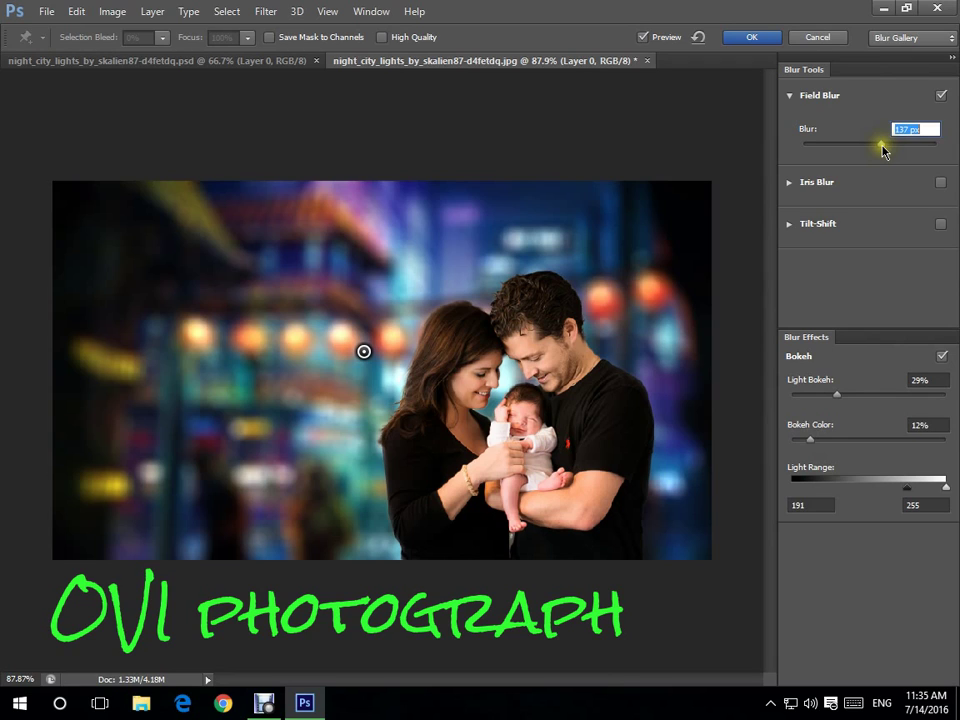
{"action": "left_click", "coordinate": [361, 354]}
{"action": "mouse_move", "coordinate": [361, 354]}
{"action": "left_mouse_down"}
{"action": "mouse_move", "coordinate": [392, 345]}
{"action": "mouse_move", "coordinate": [520, 372]}
{"action": "mouse_move", "coordinate": [502, 362]}
{"action": "mouse_move", "coordinate": [389, 363]}
{"action": "mouse_move", "coordinate": [361, 351]}
{"action": "mouse_move", "coordinate": [351, 367]}
{"action": "left_mouse_up"}
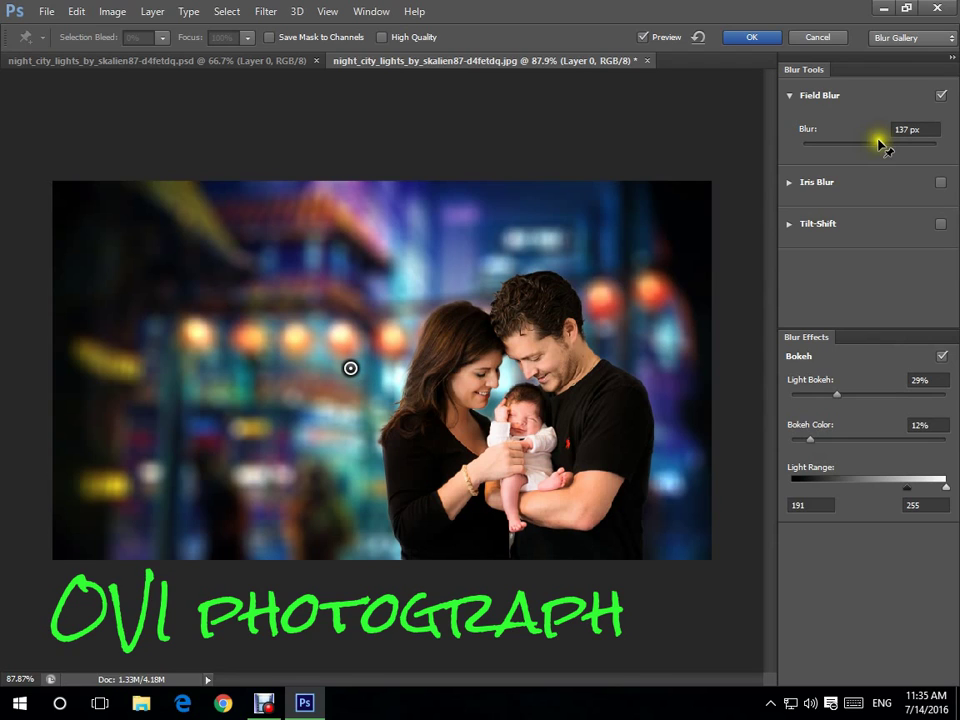
{"action": "left_click_drag", "start_coordinate": [880, 145], "coordinate": [900, 145]}
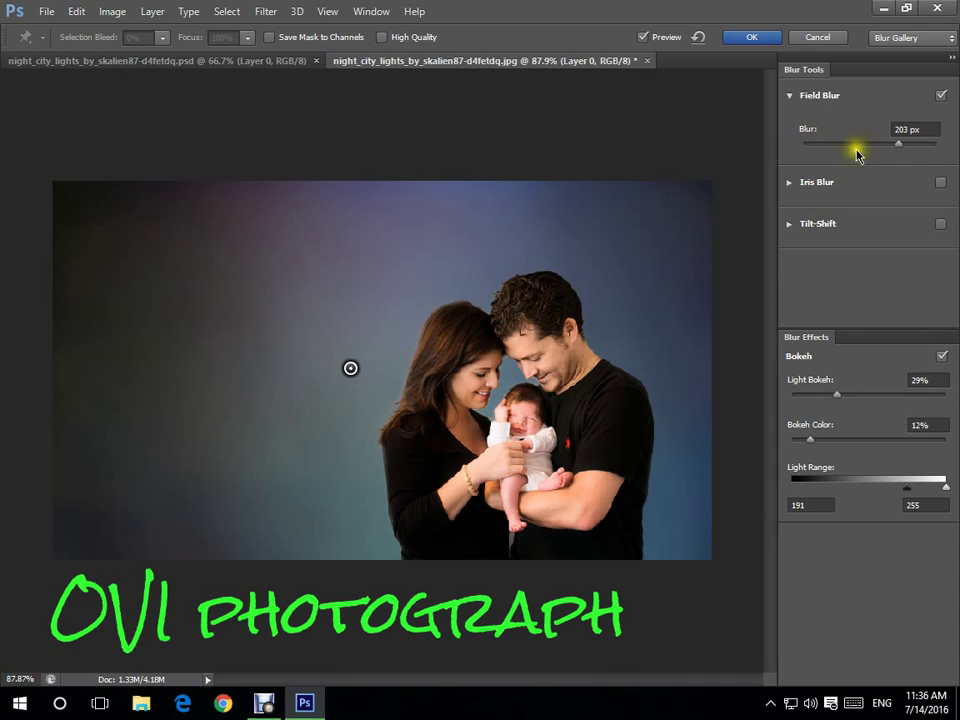
{"action": "left_click_drag", "start_coordinate": [896, 148], "coordinate": [835, 151]}
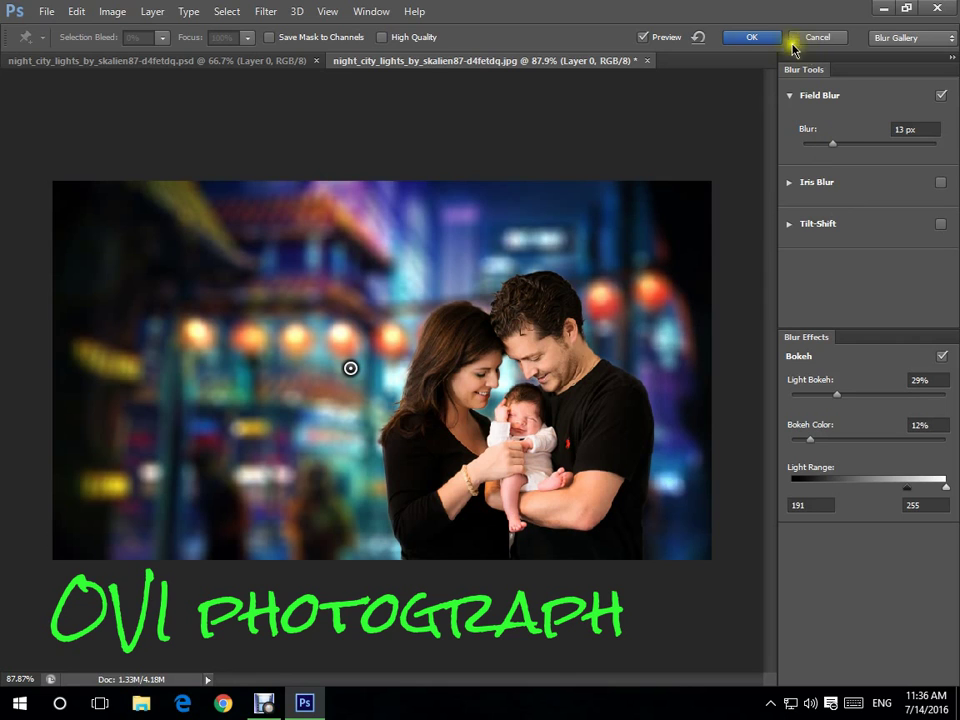
{"action": "left_click", "coordinate": [745, 38]}
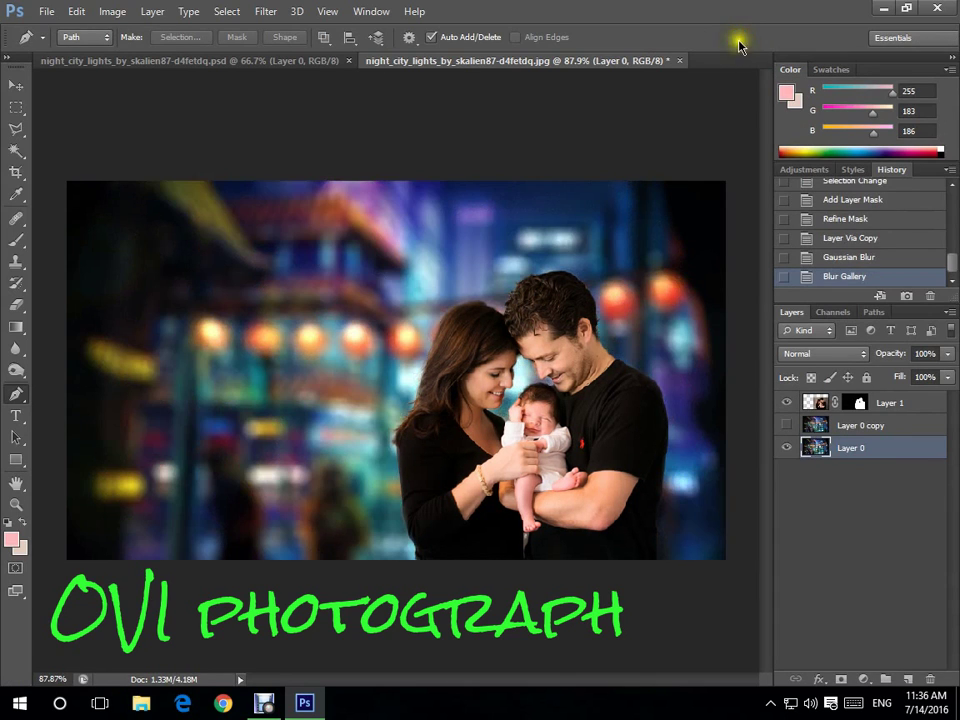
- Compare the Gaussian-blurred Layer 0 copy with the field-blurred Layer 0, leaving the copy hidden and Layer 0 active
{"action": "left_click", "coordinate": [787, 427]}
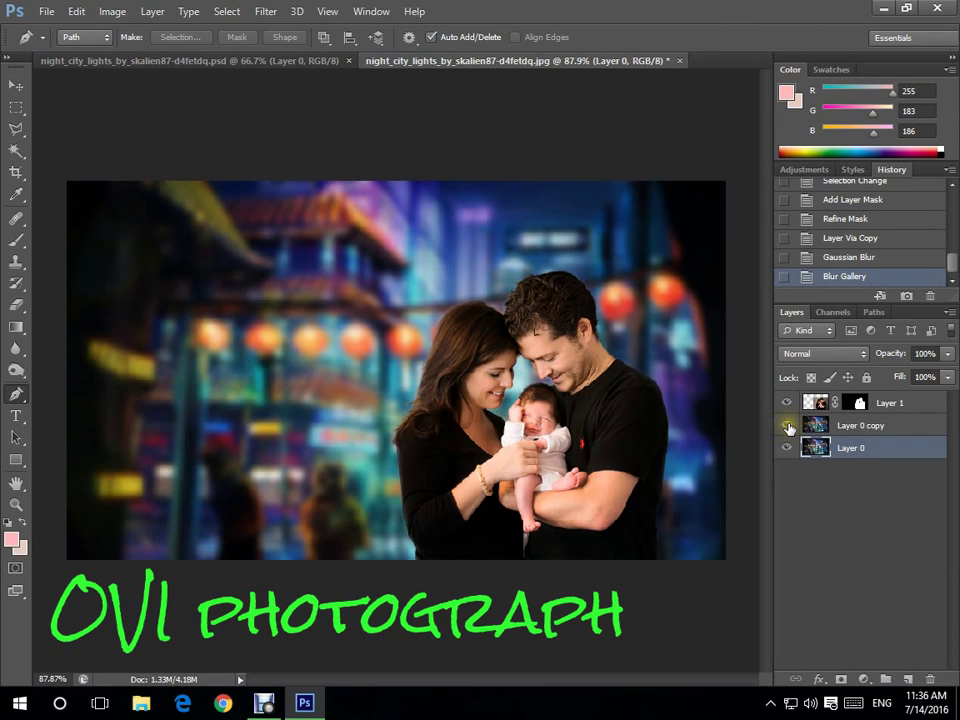
{"action": "left_click", "coordinate": [788, 428]}
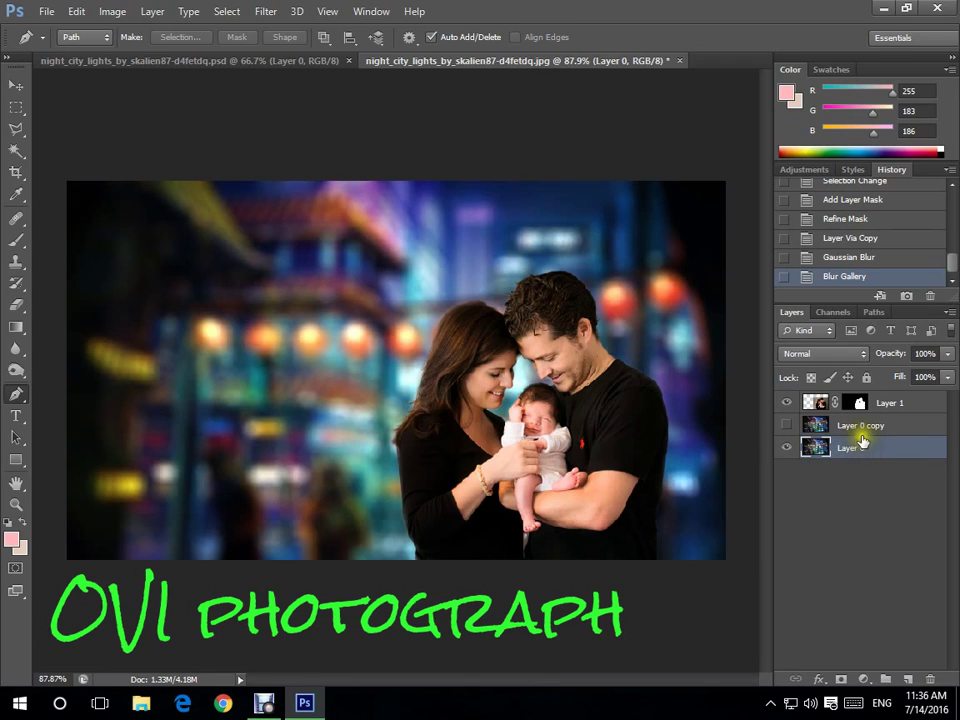
{"action": "left_click", "coordinate": [812, 449]}
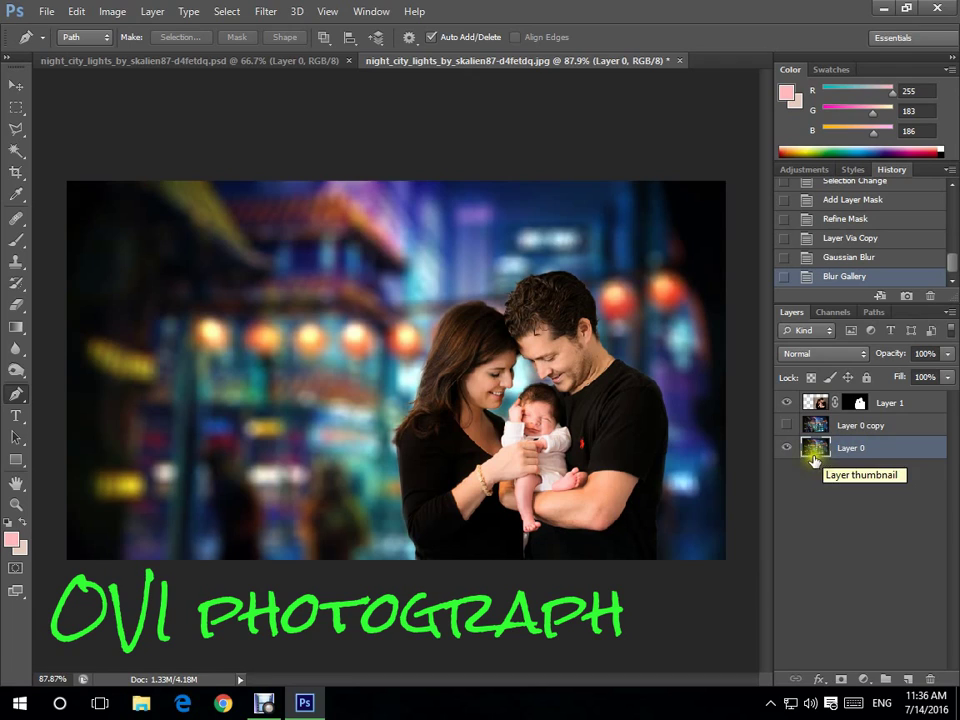
{"action": "left_click", "coordinate": [813, 459]}
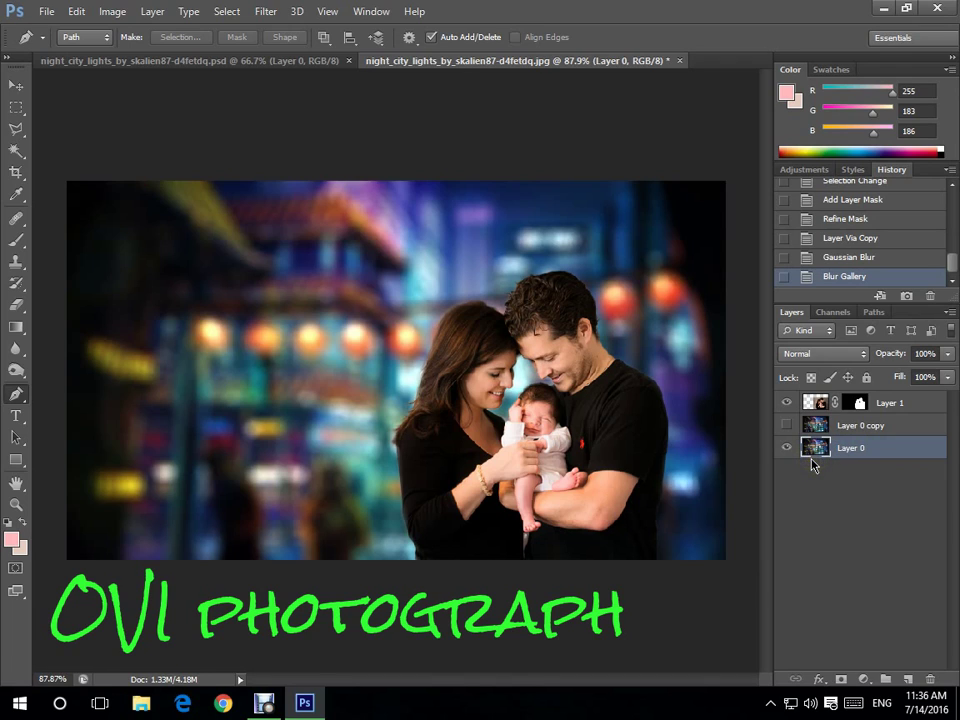
{"action": "left_click", "coordinate": [808, 467]}
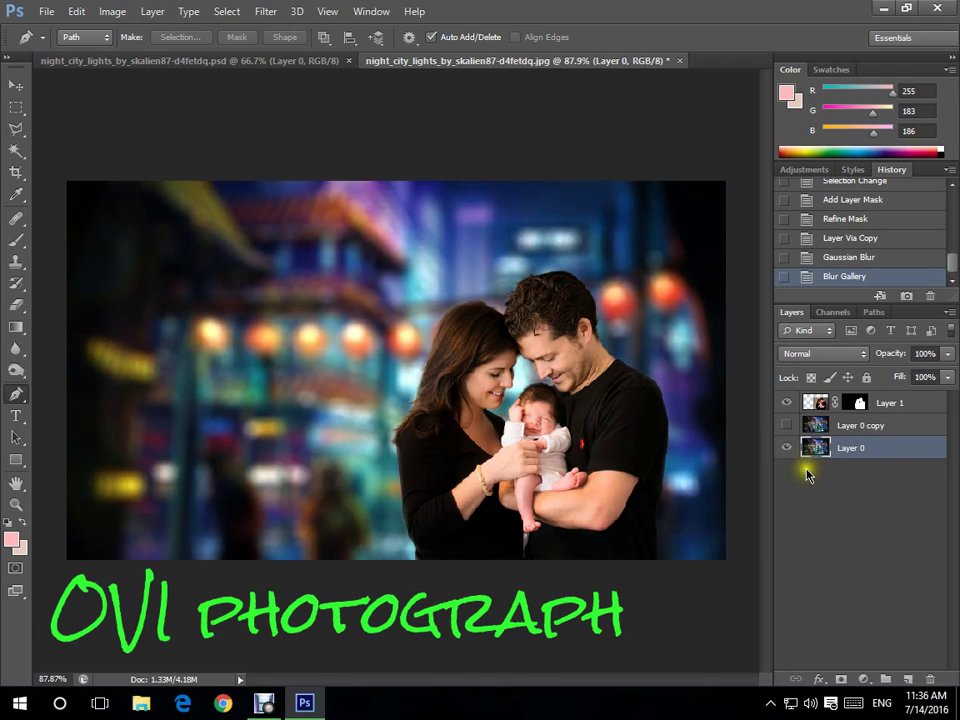